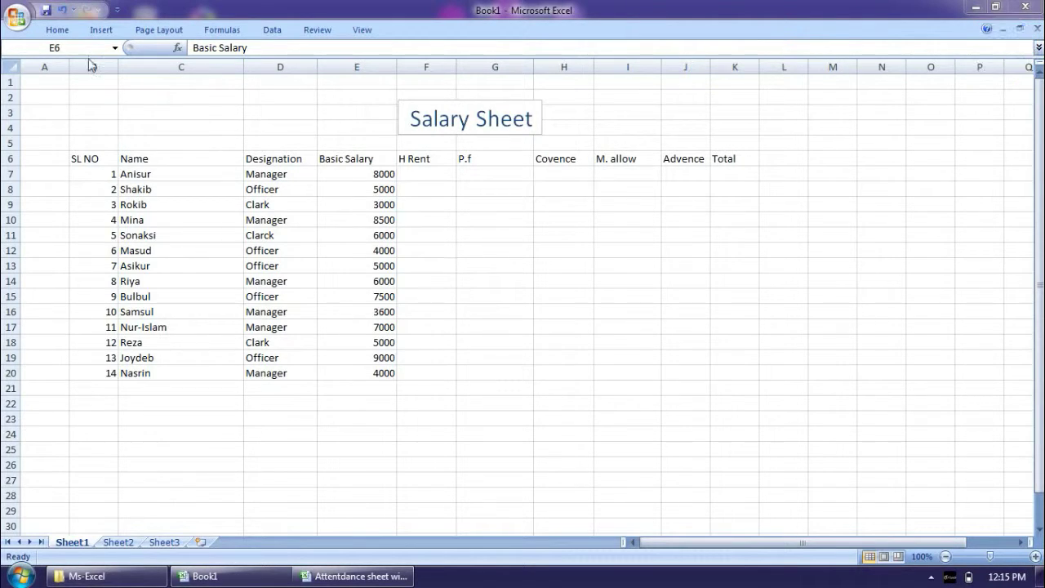
- Review the SL NO, Name, Designation and Basic Salary columns, noting salaries 8000 and 8500
click(79, 161)
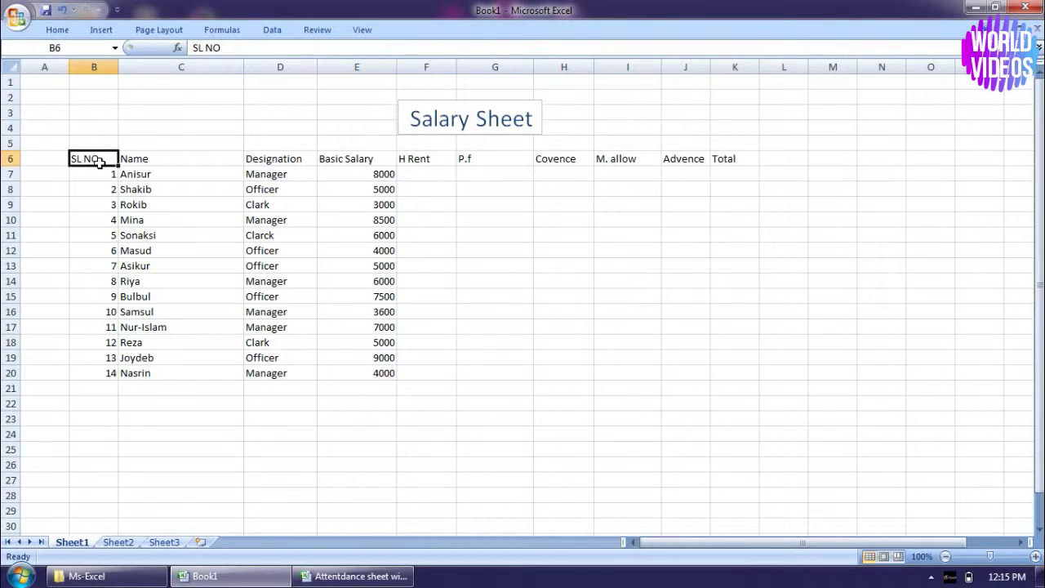
drag(106, 174, 103, 204)
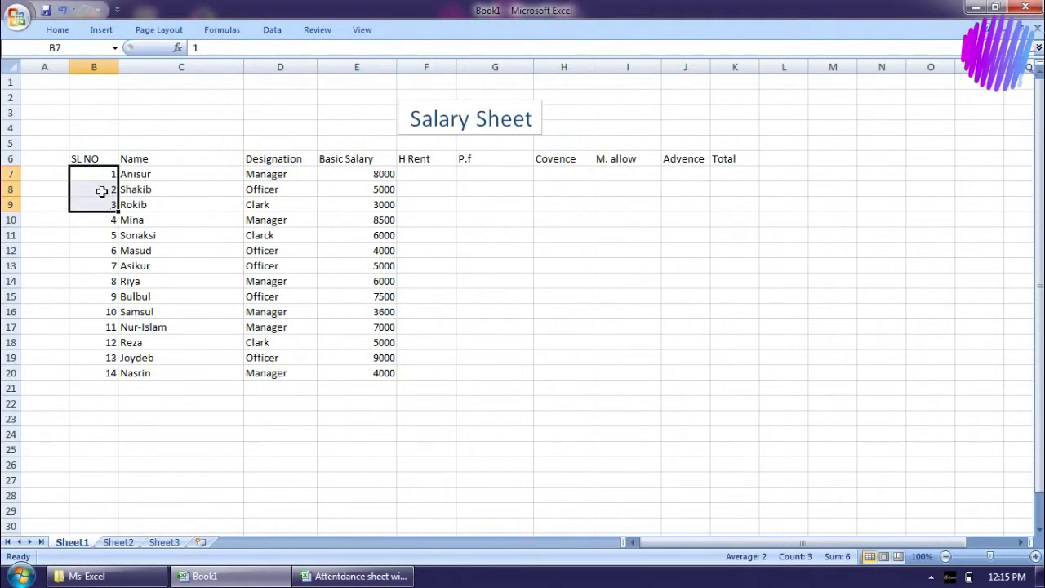
click(98, 174)
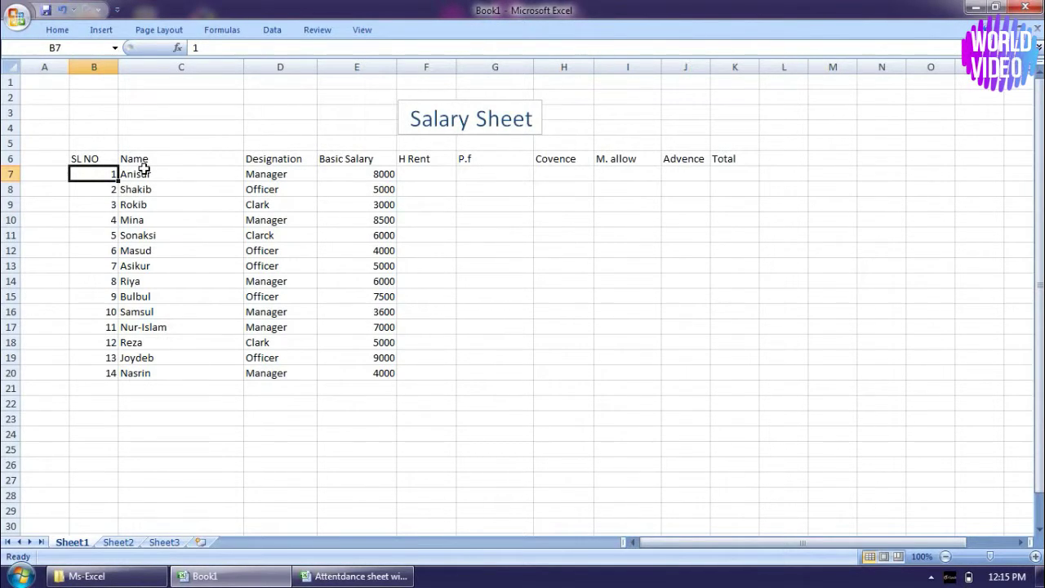
click(140, 173)
click(140, 158)
click(151, 173)
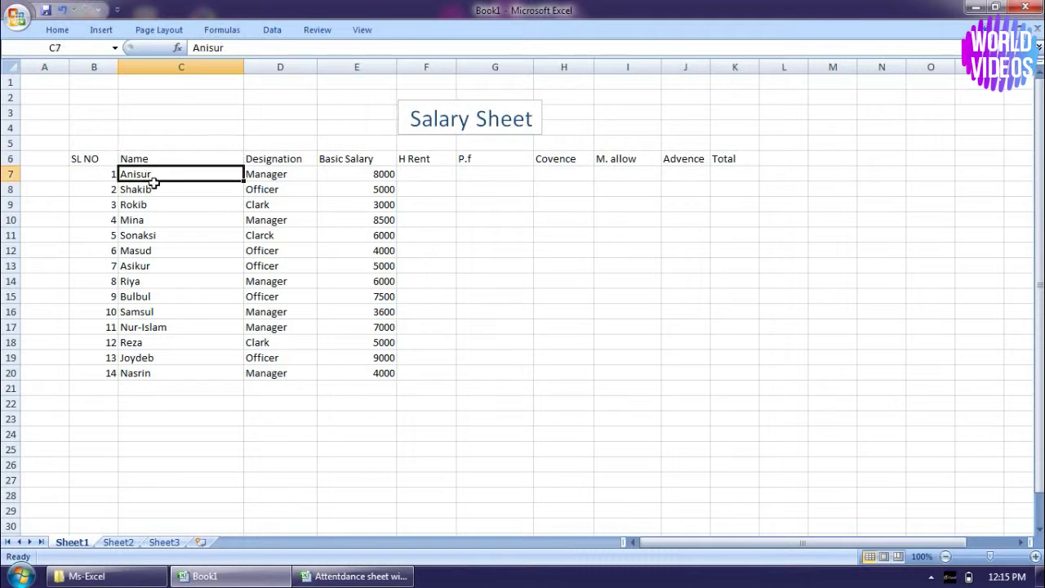
click(152, 190)
click(265, 160)
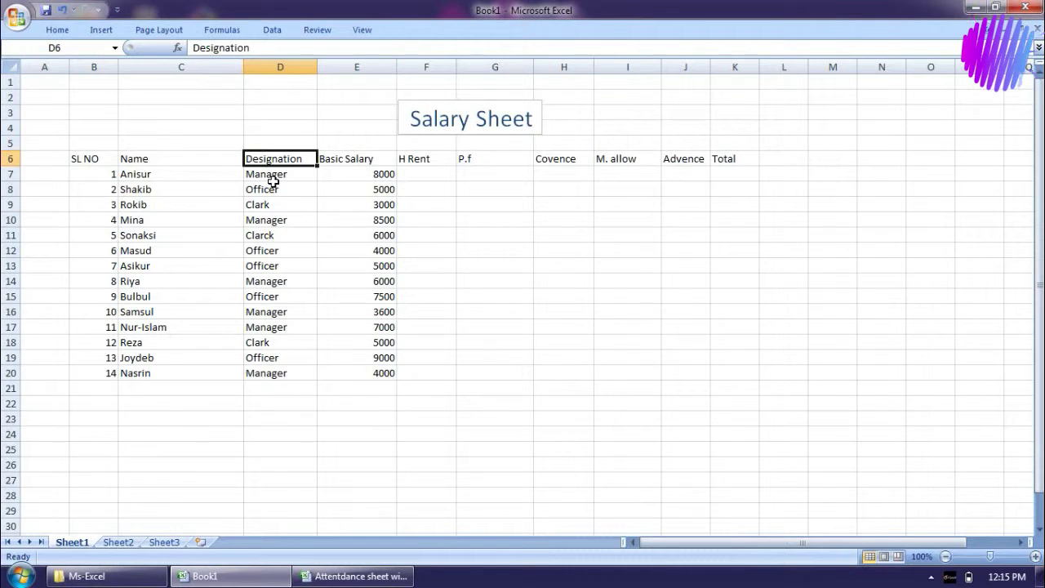
click(369, 162)
click(144, 172)
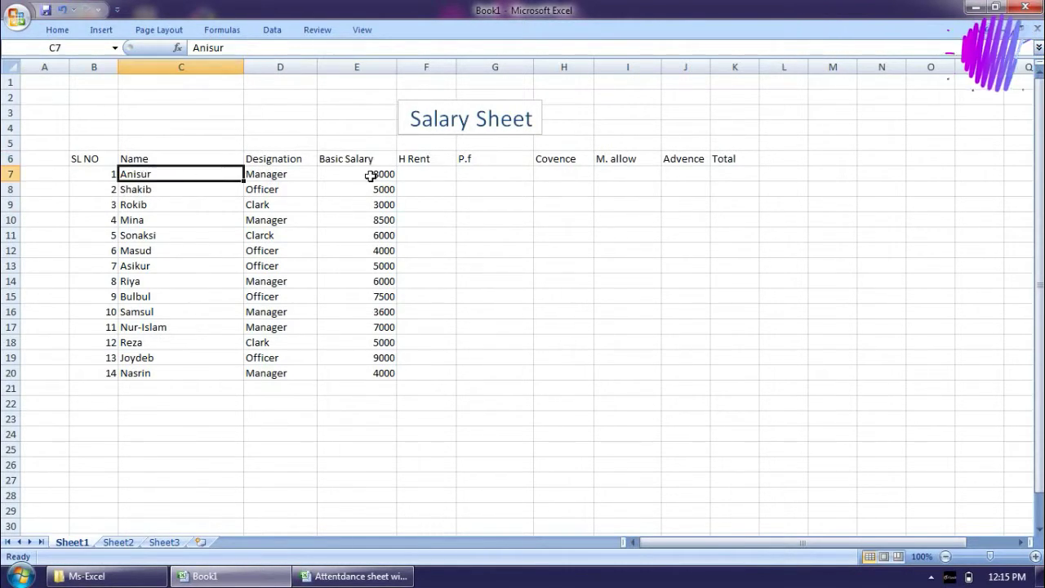
click(371, 174)
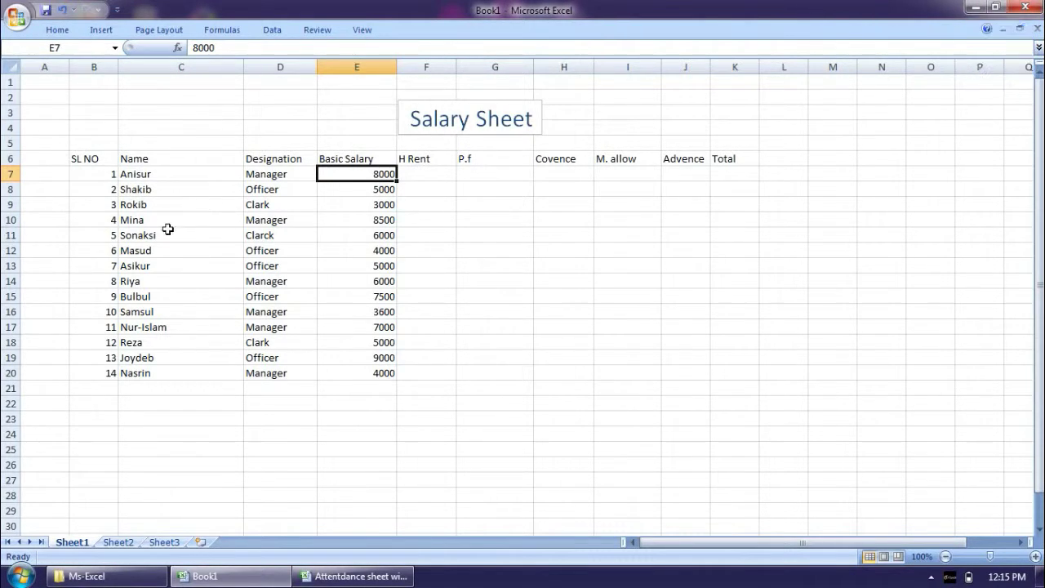
click(130, 219)
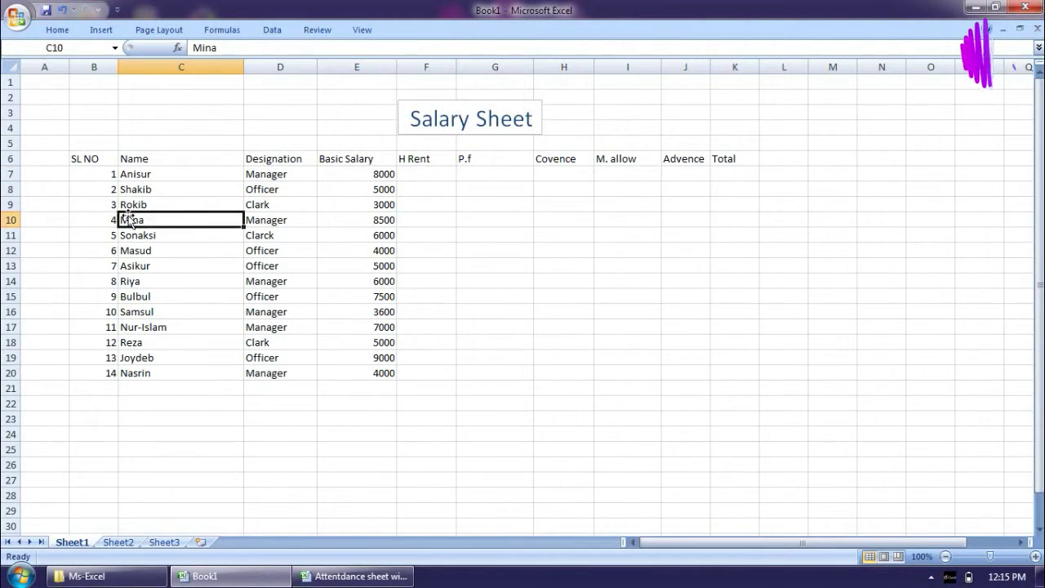
click(383, 220)
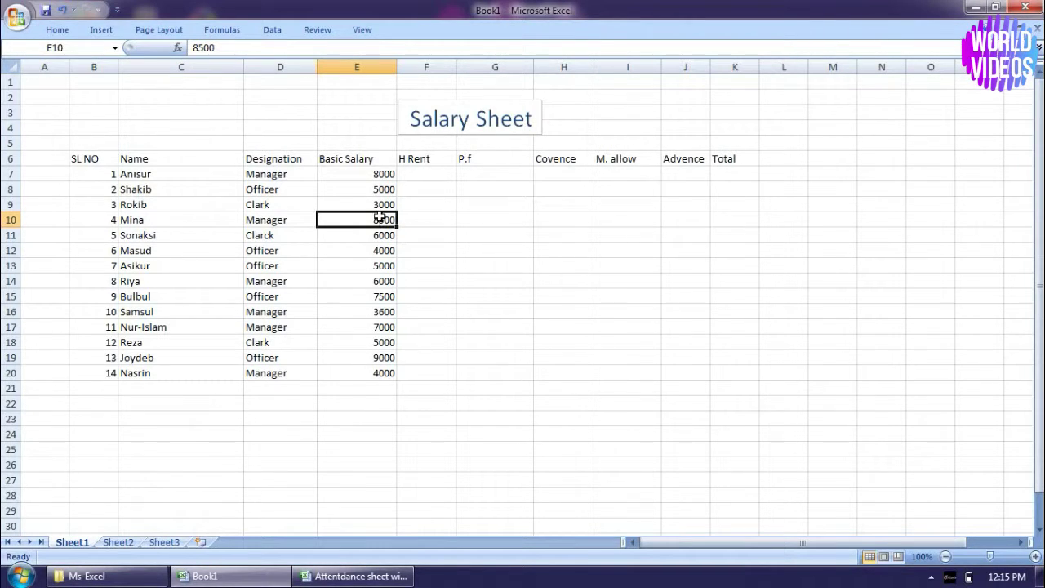
- Review the H Rent, P.f, Covence, M. allow, Advence and Total headings
click(426, 159)
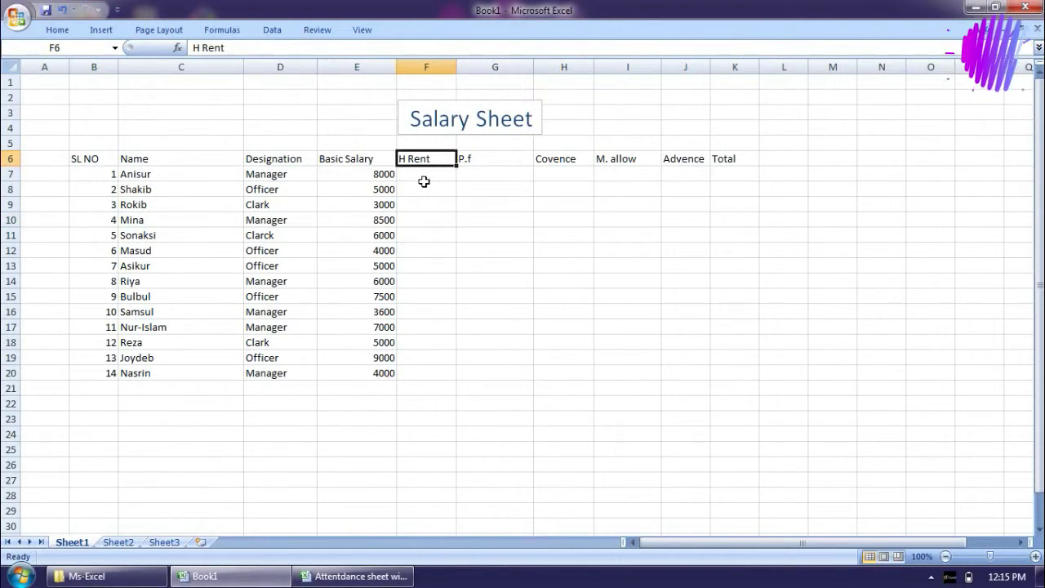
click(423, 178)
click(514, 156)
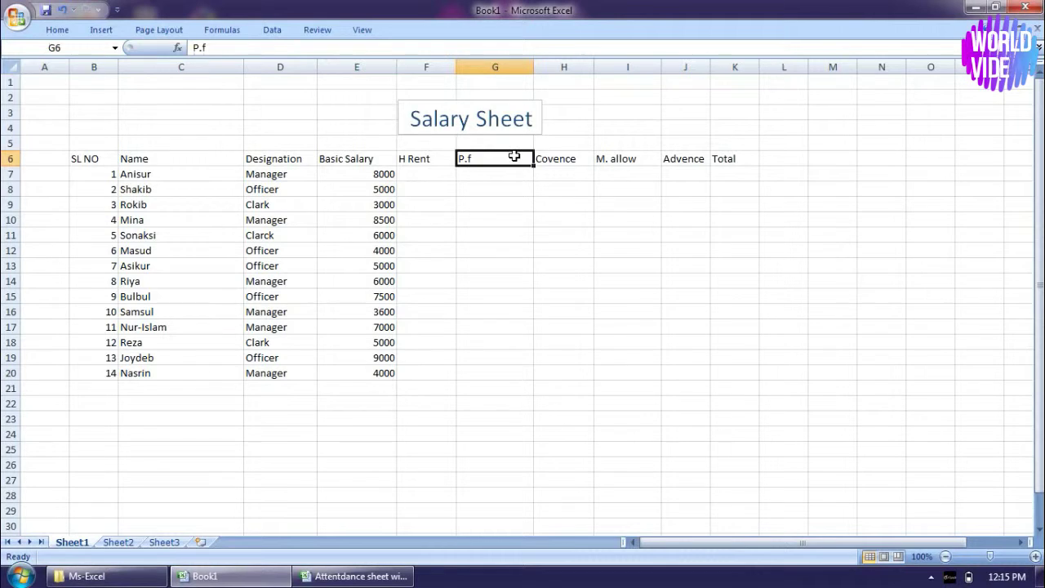
click(574, 157)
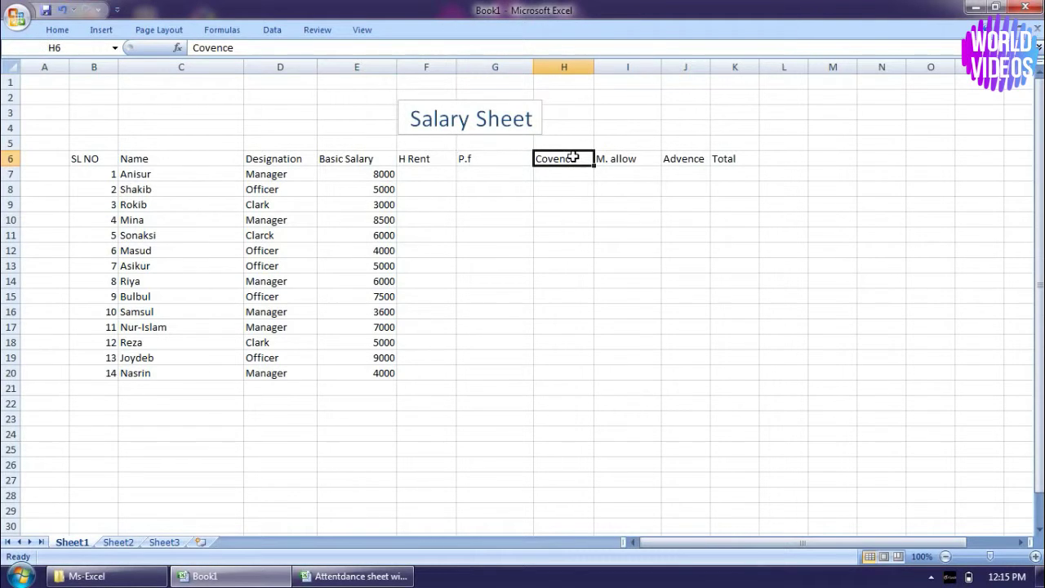
click(625, 158)
click(626, 172)
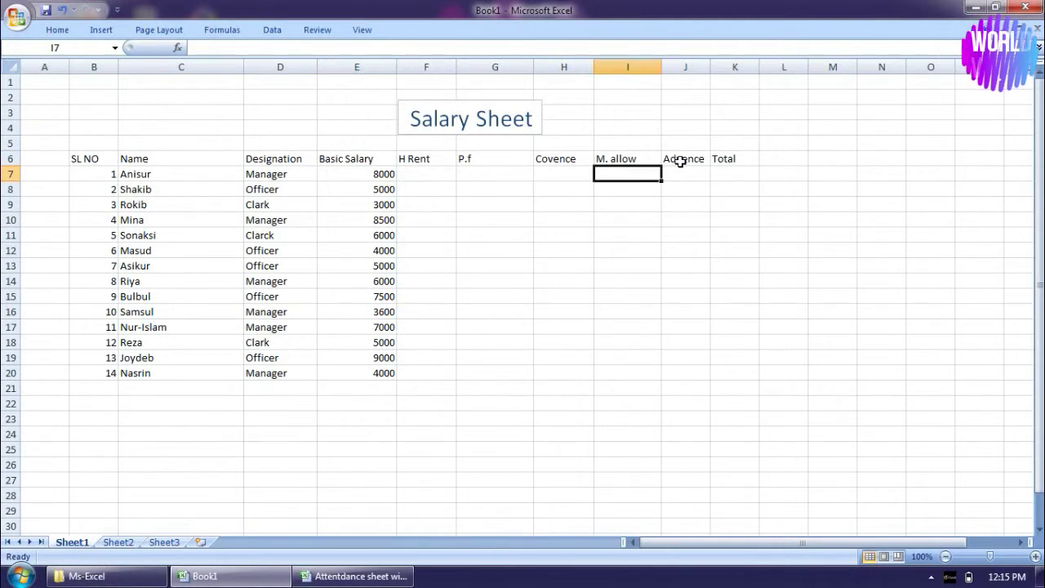
click(680, 161)
click(729, 156)
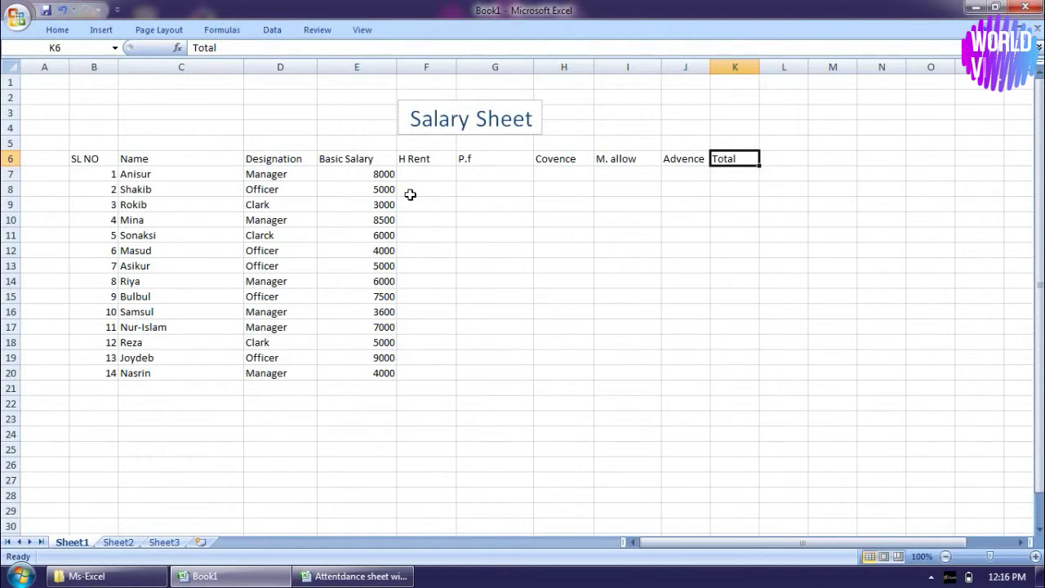
- Clear the existing serial numbers in B7:B20
drag(107, 175, 81, 369)
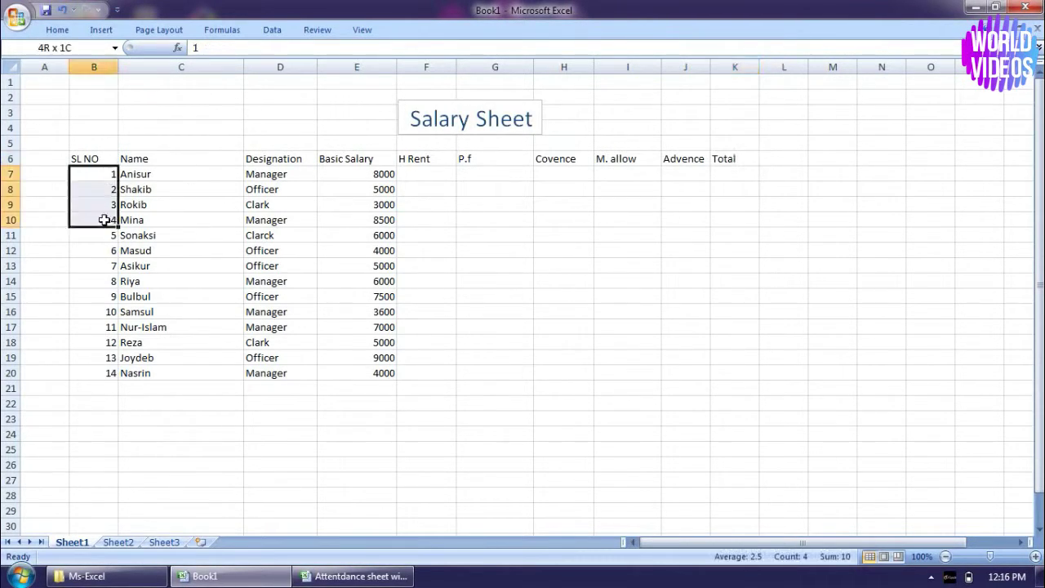
click(94, 250)
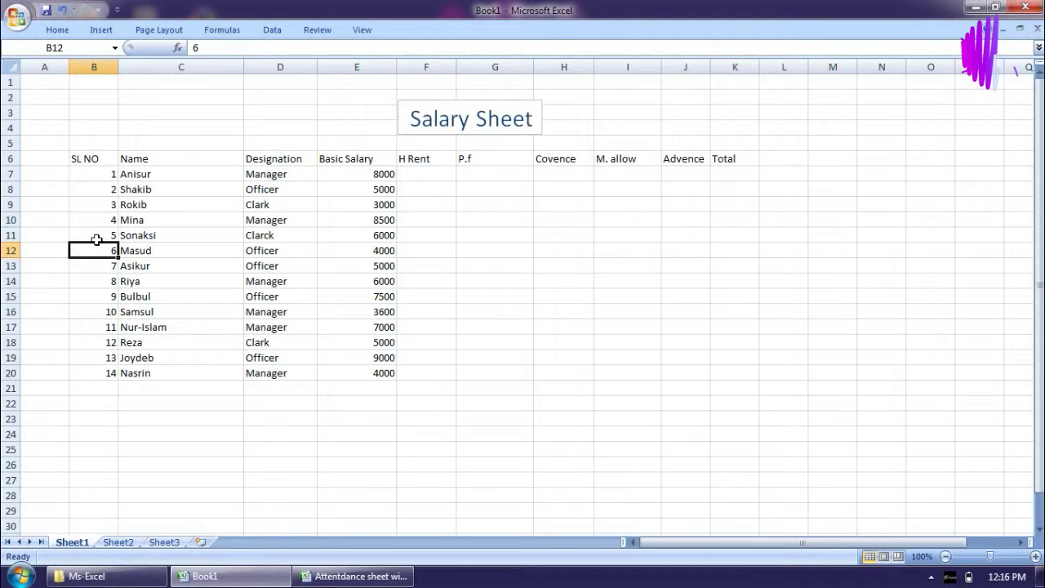
drag(109, 372, 103, 182)
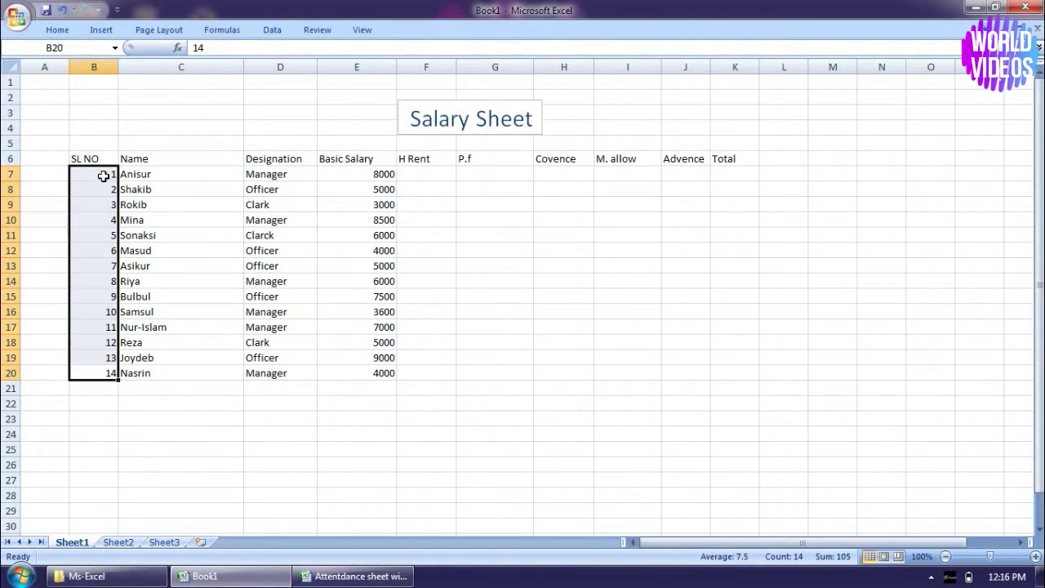
key(Delete)
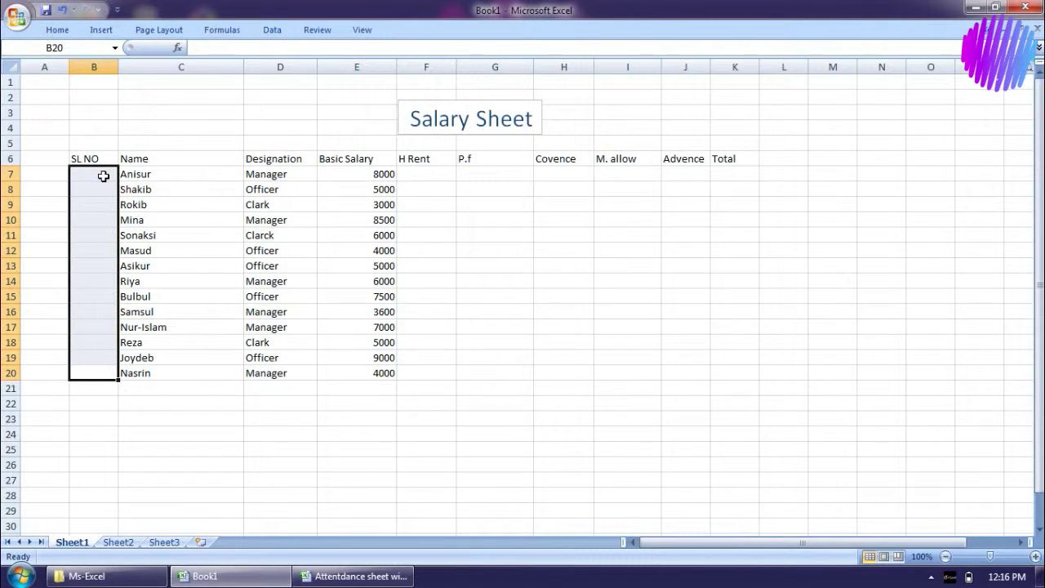
click(129, 173)
- Enter 1 and 2 in B7:B8 and fill the series down to 14 in B20
click(103, 171)
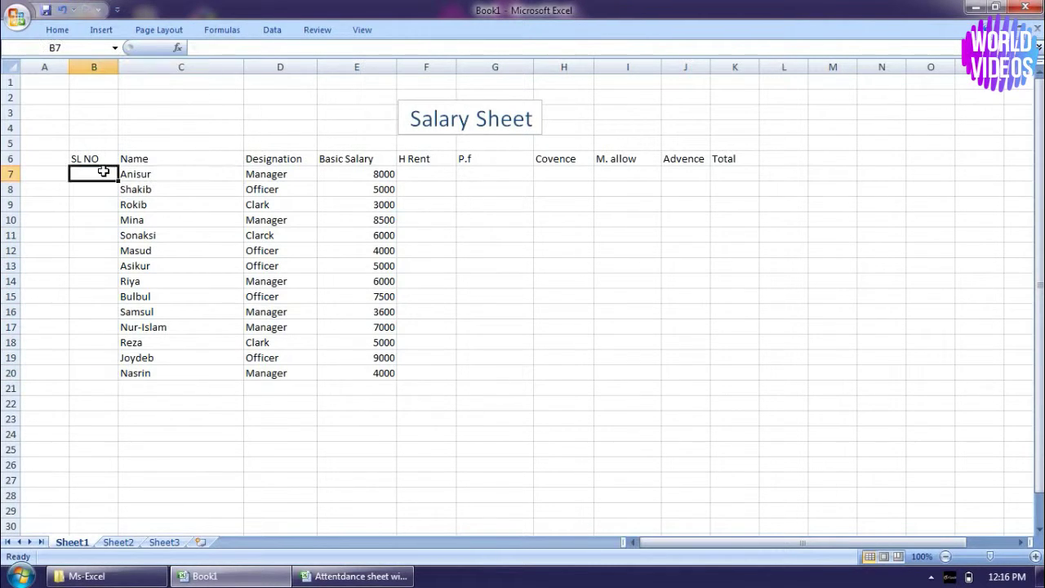
text(1)
key(Return)
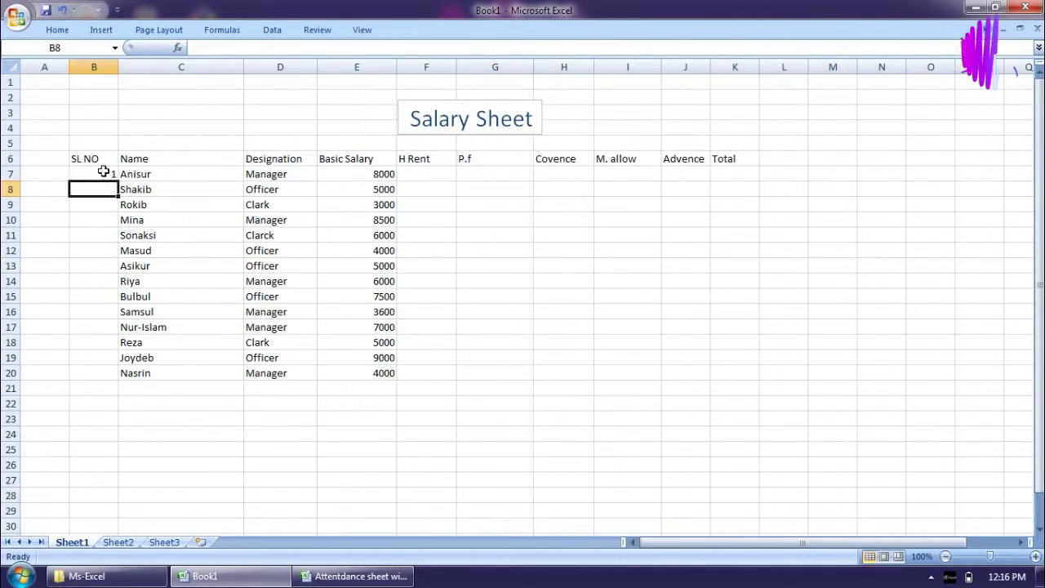
text(2)
click(138, 205)
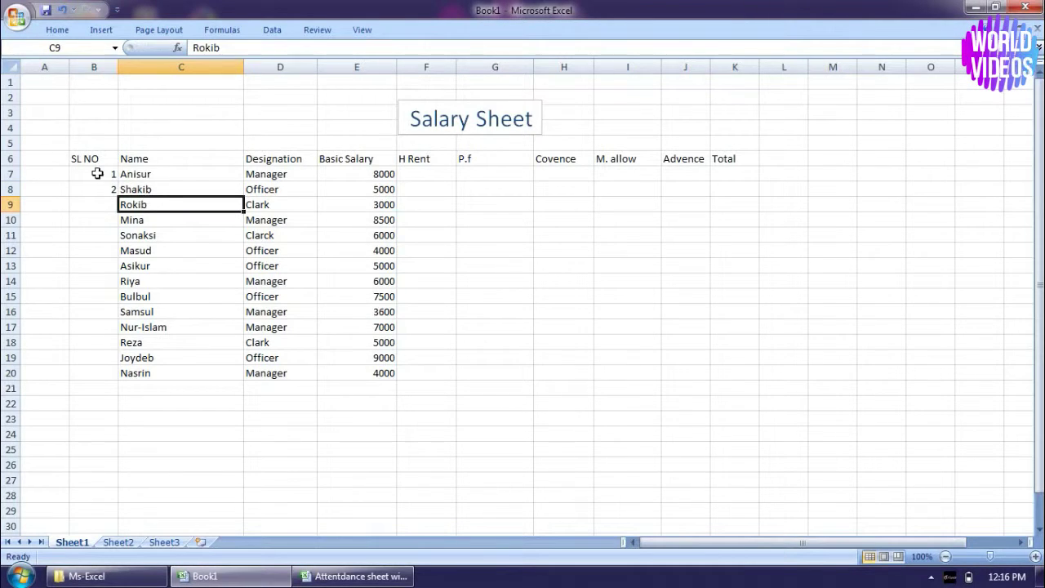
drag(90, 174, 95, 189)
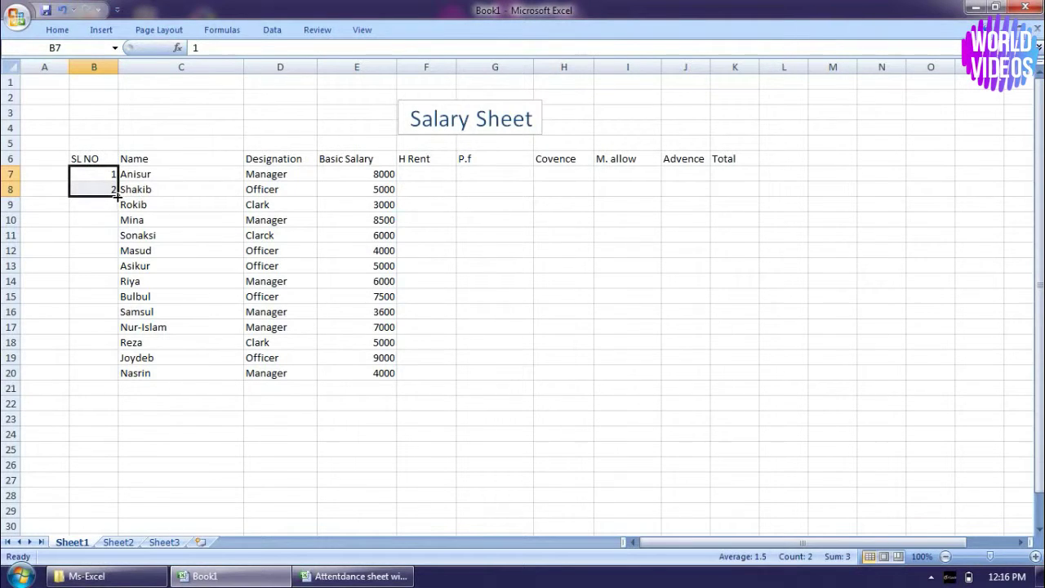
drag(117, 194, 111, 374)
click(128, 297)
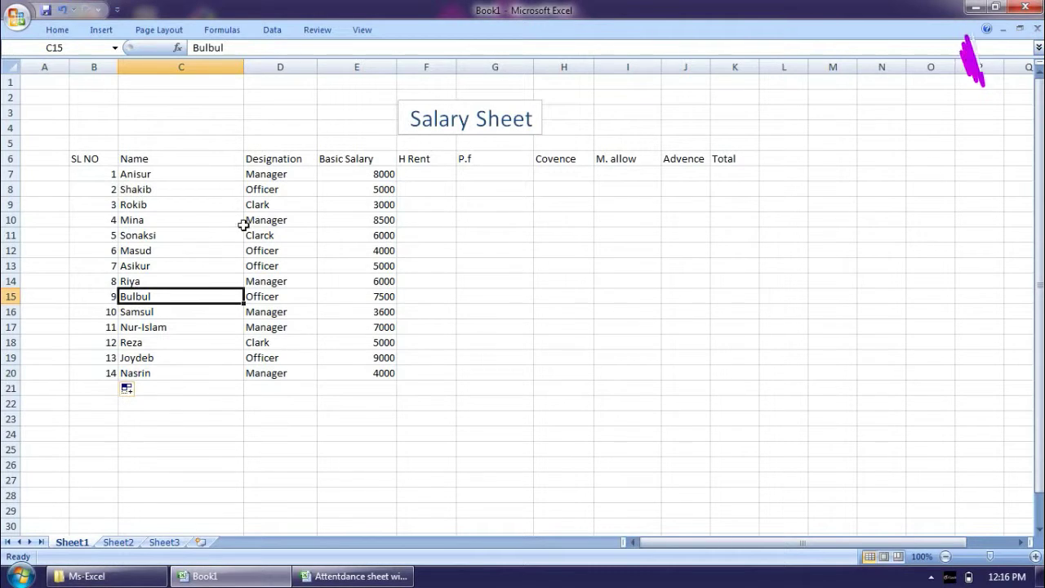
- Review the Basic Salary and H Rent headings and the first H Rent cell
click(238, 207)
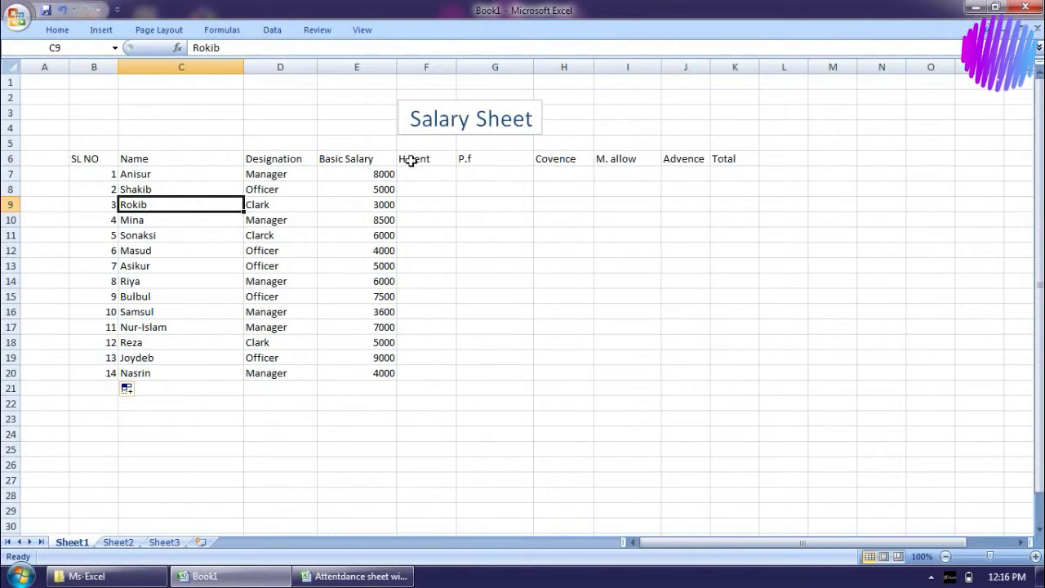
click(371, 159)
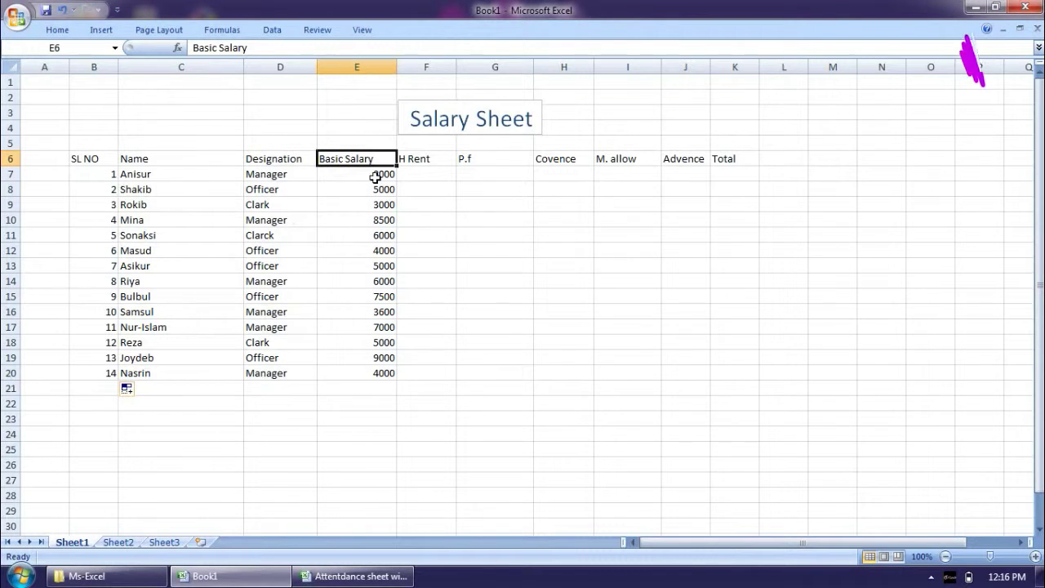
click(415, 167)
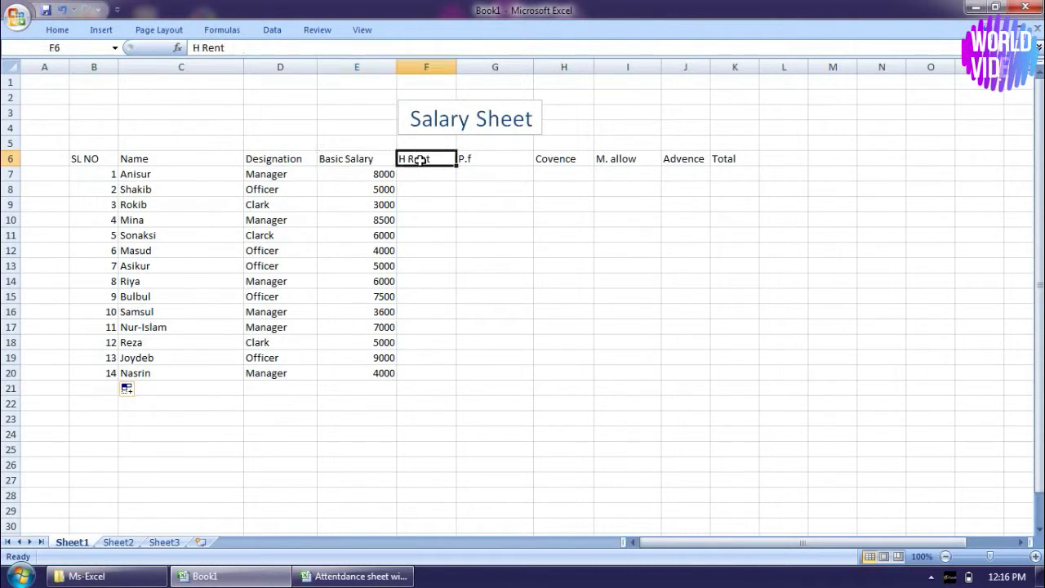
click(418, 178)
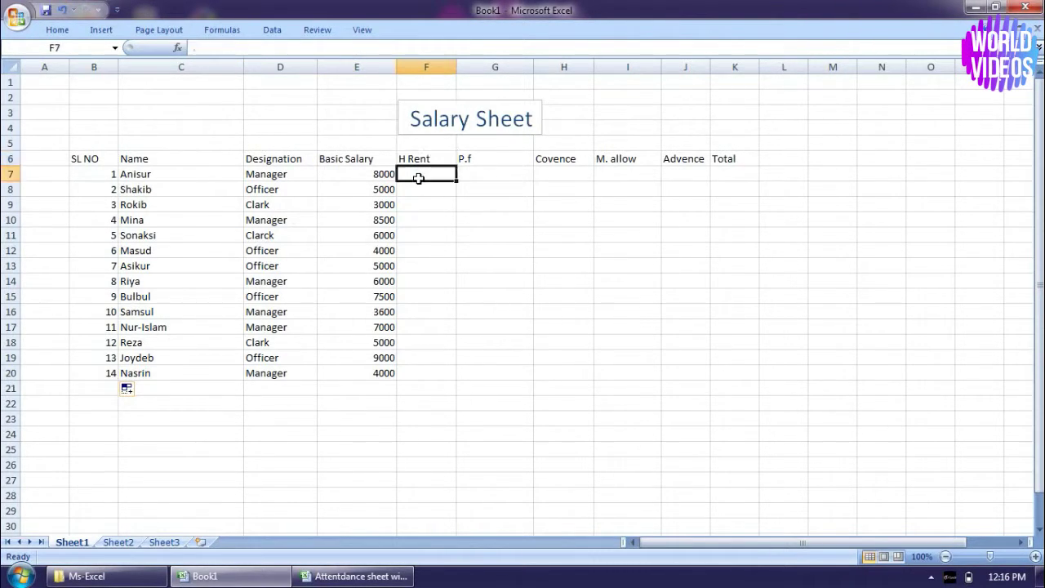
click(418, 162)
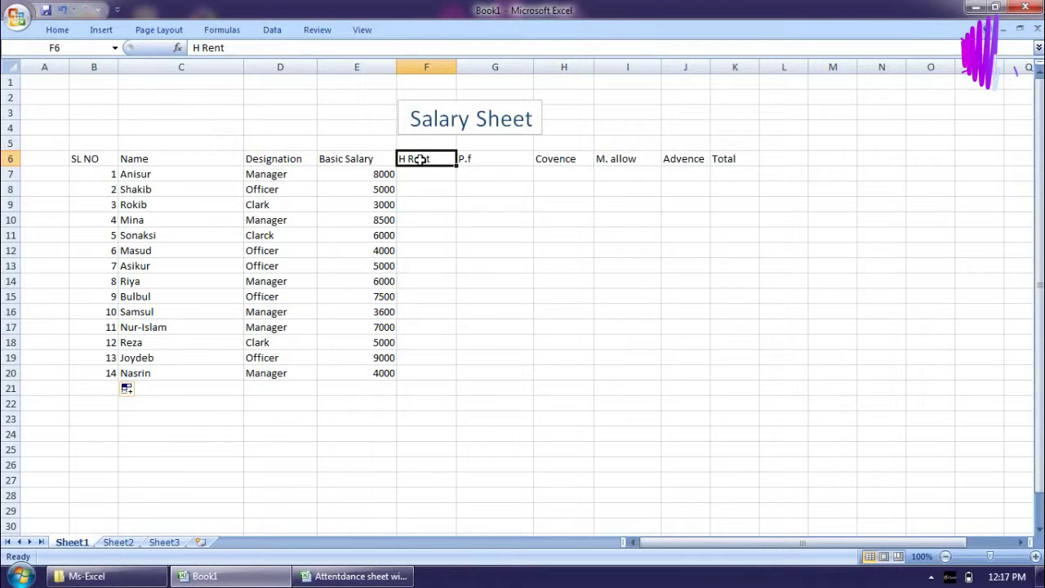
- Type = in F7 to start a formula based on the 8000 basic salary
click(422, 172)
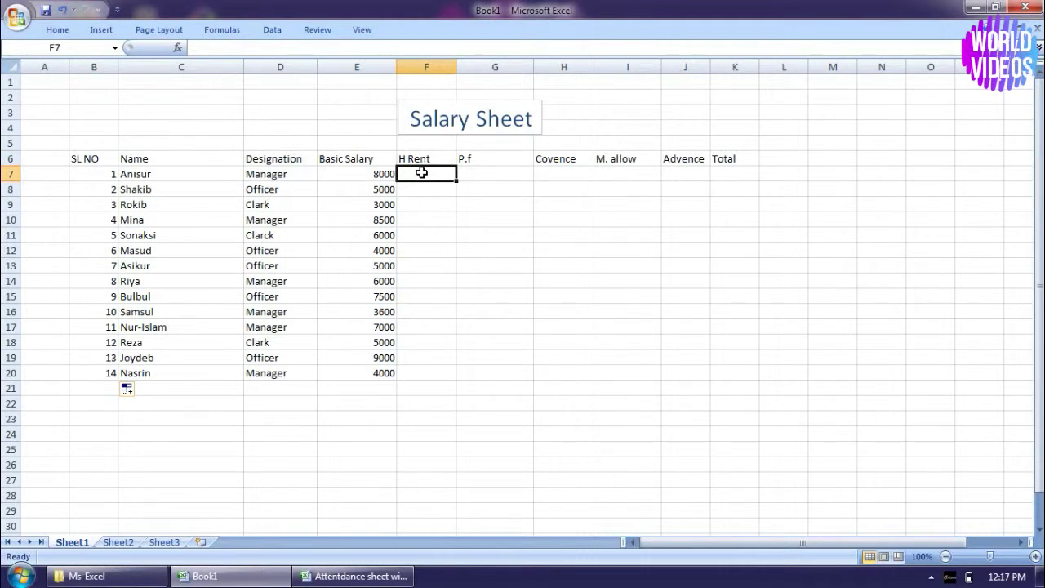
click(386, 173)
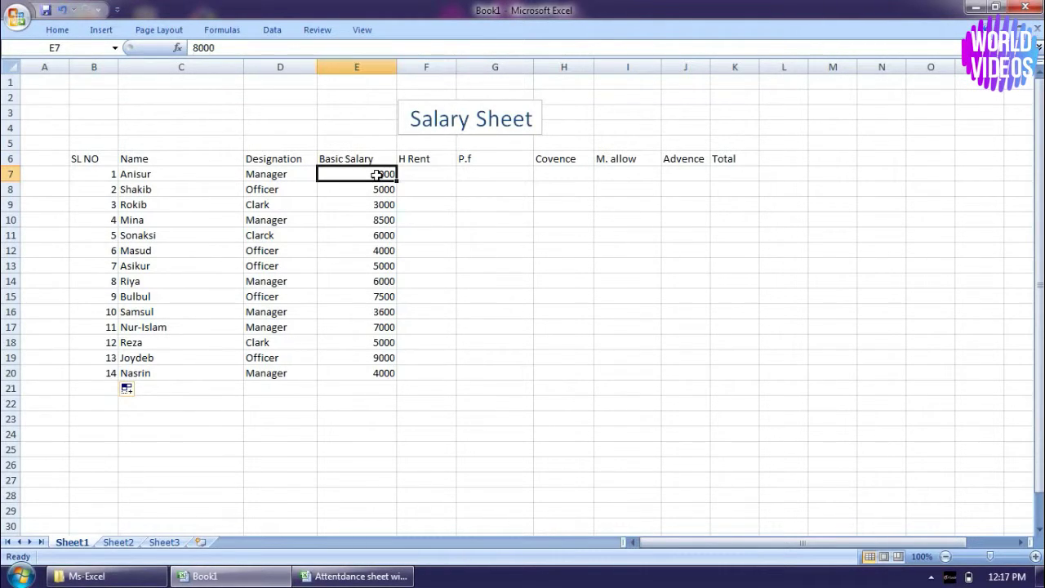
click(421, 174)
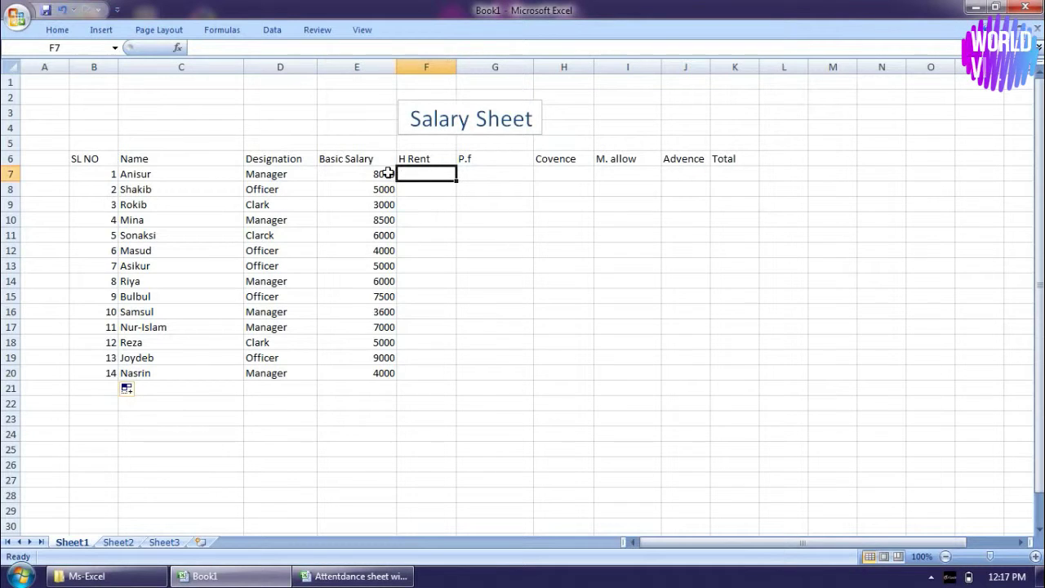
click(390, 173)
click(434, 172)
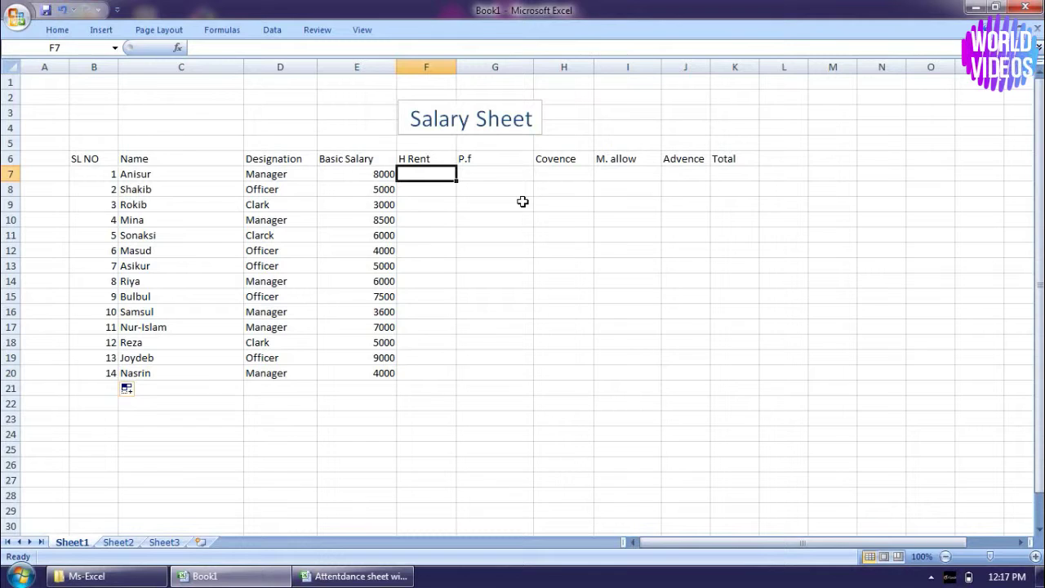
text(=)
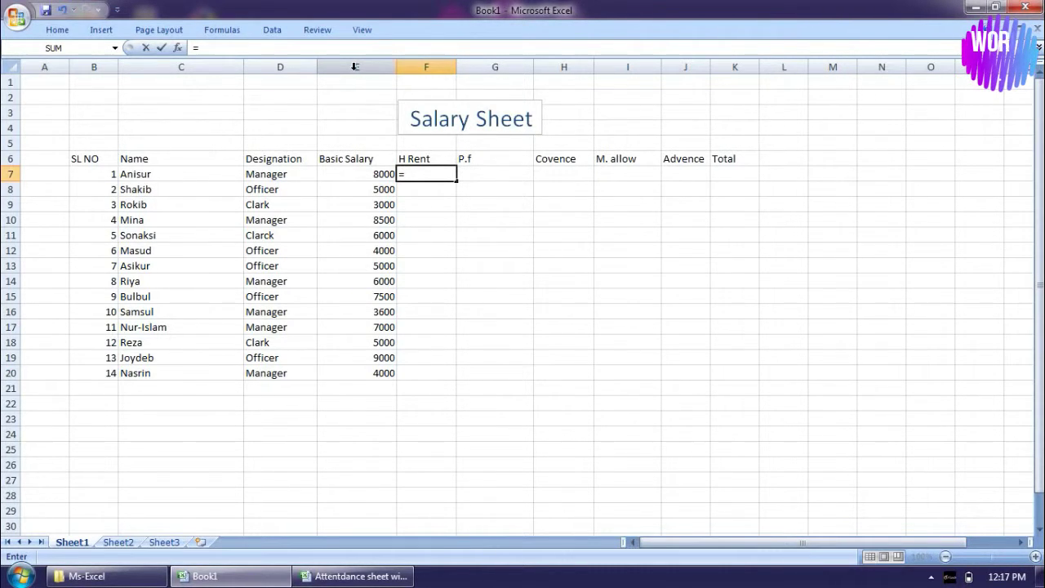
key(ctrl+F5)
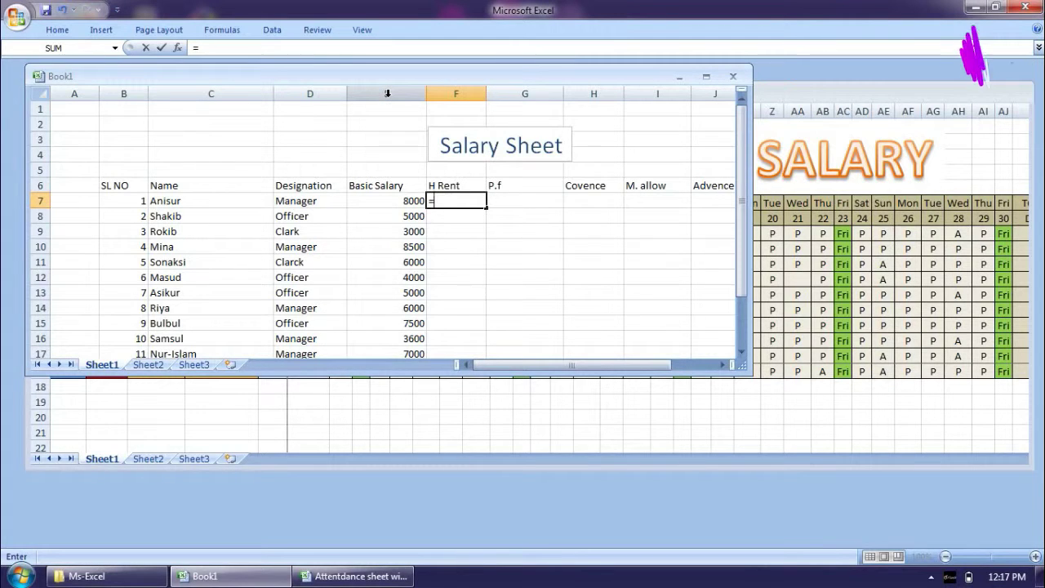
click(705, 76)
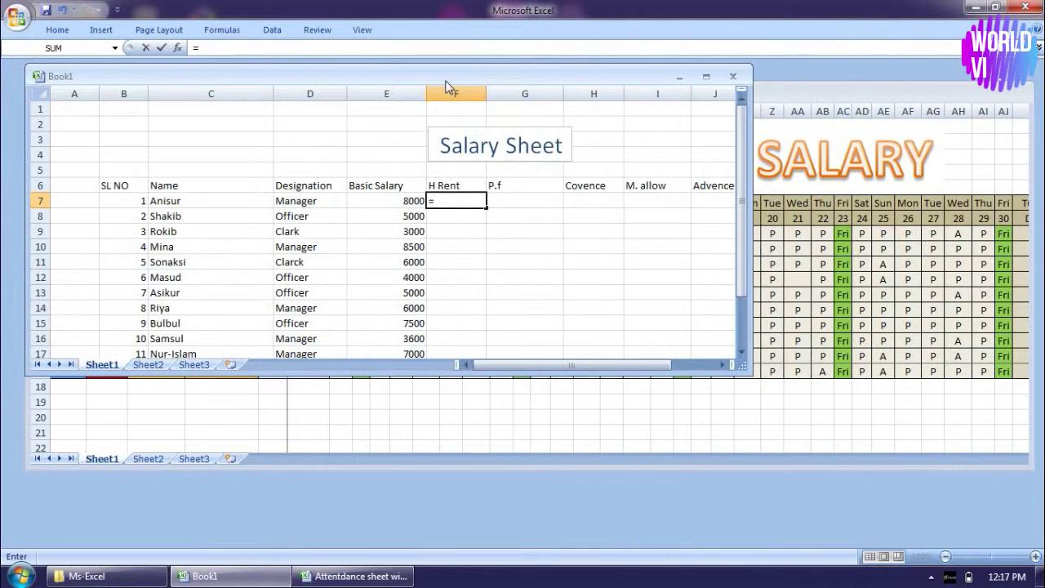
click(705, 76)
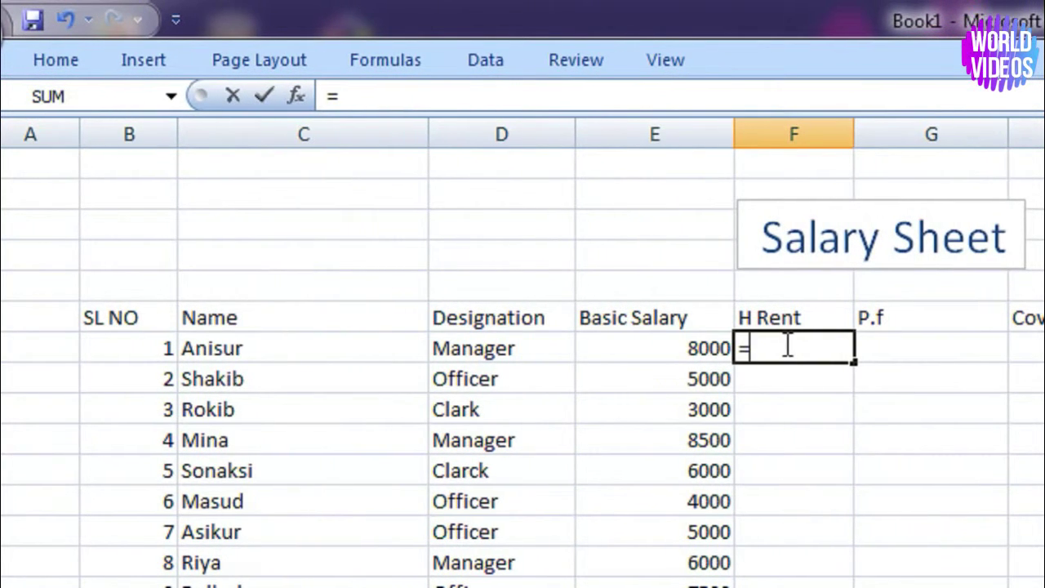
- Enter =E7*20% in F7, giving 1600
text(e)
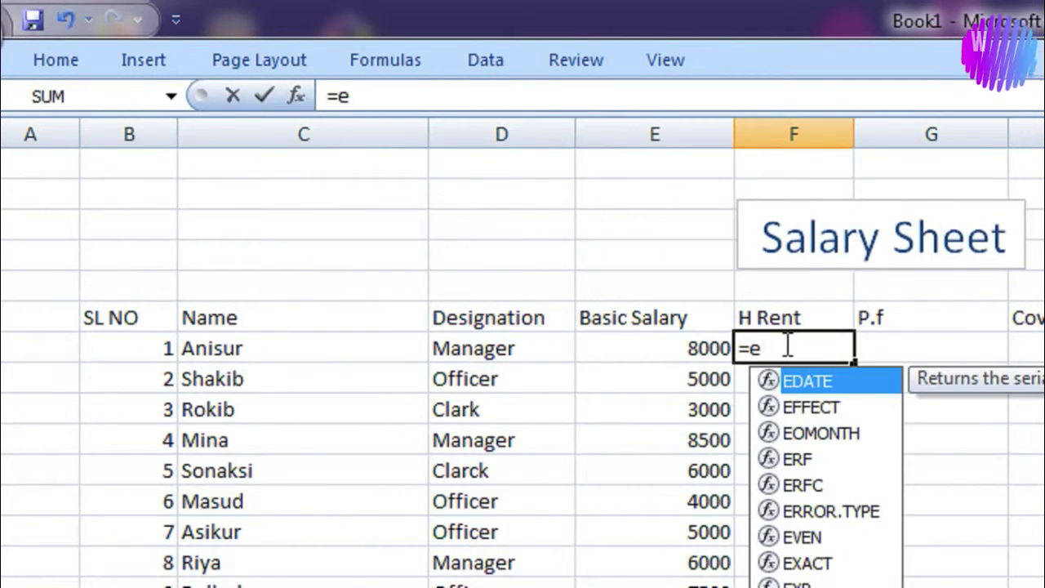
text(7)
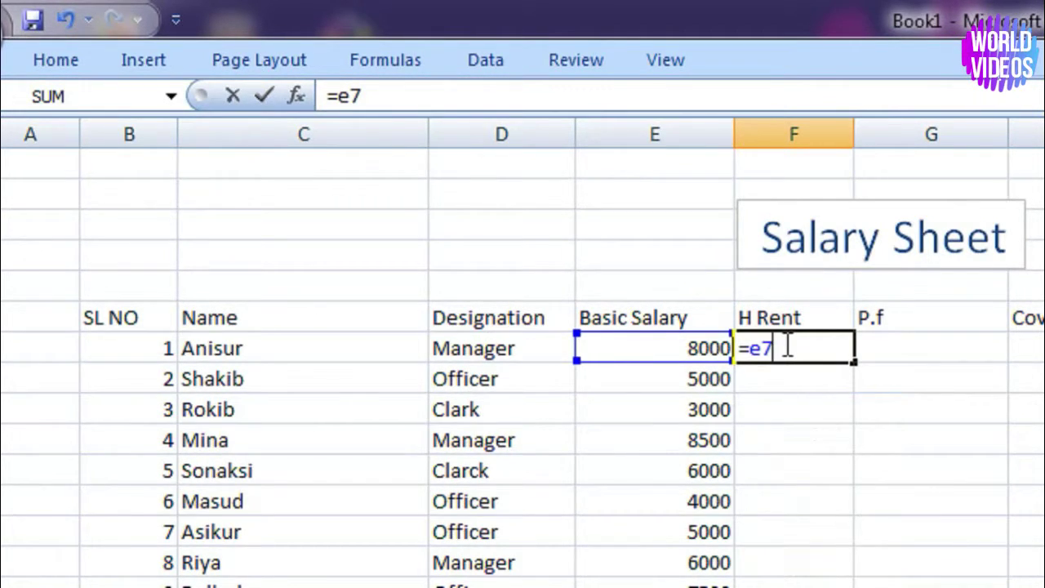
text(*)
text(20)
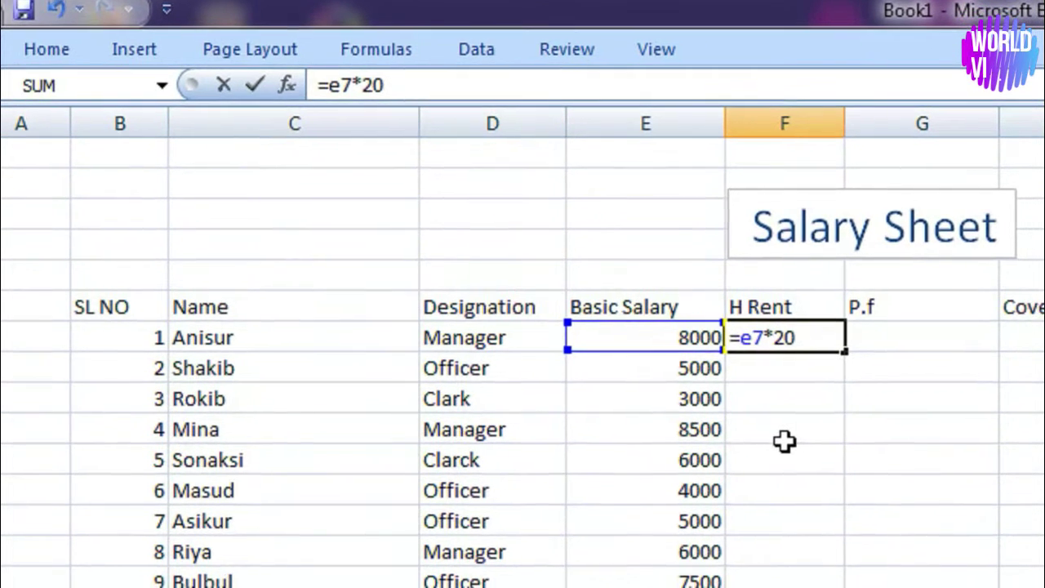
text(%)
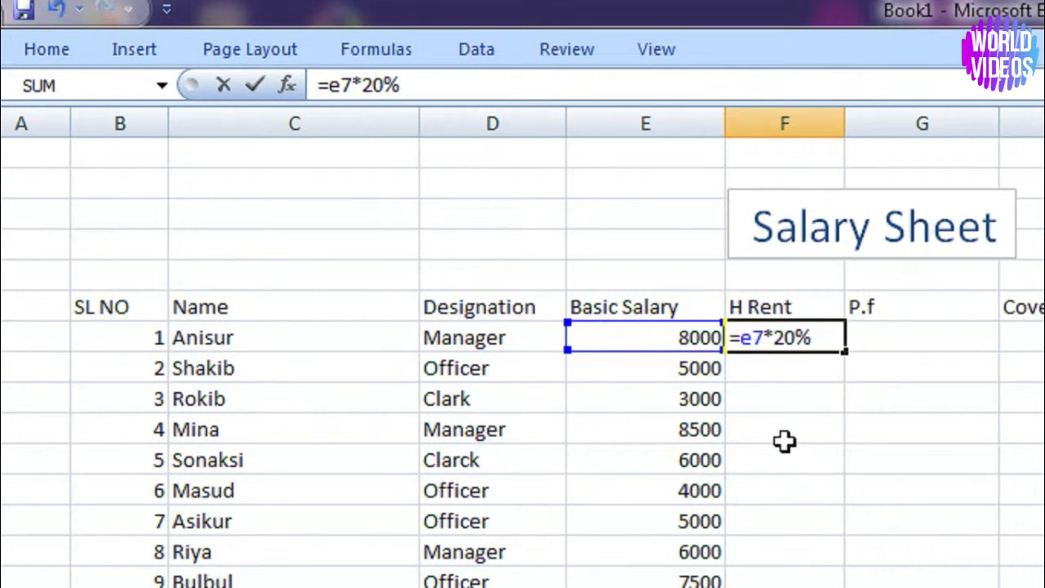
key(Return)
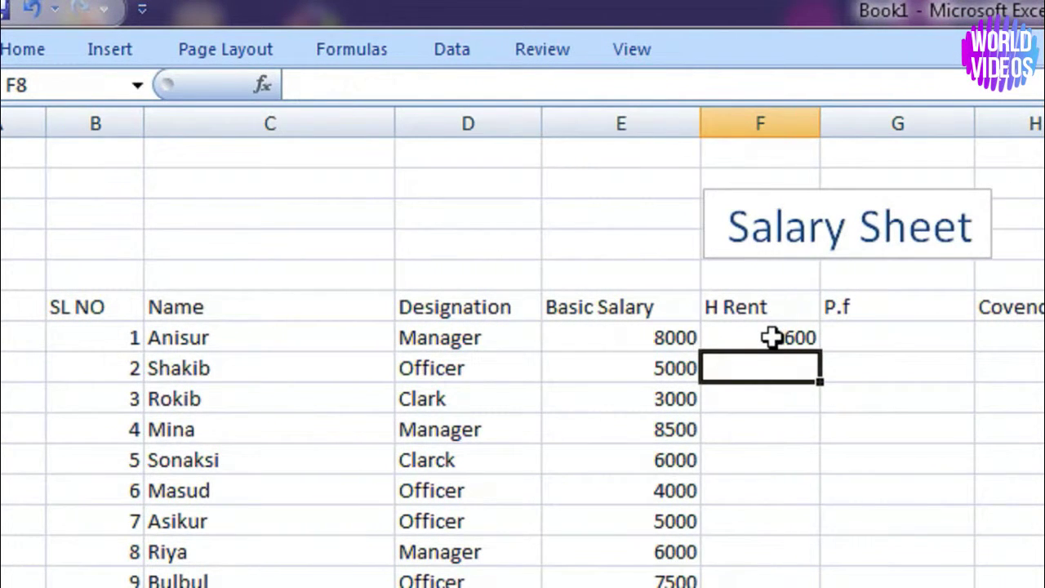
- Check the 1600 result against the 8000 basic salary, then select the second H Rent cell
click(772, 337)
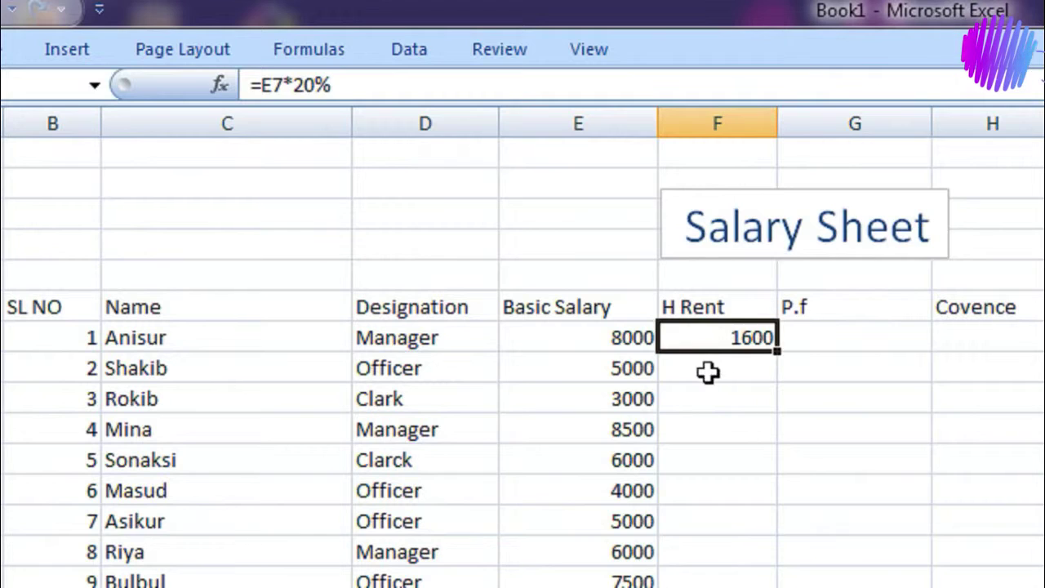
click(648, 341)
click(739, 341)
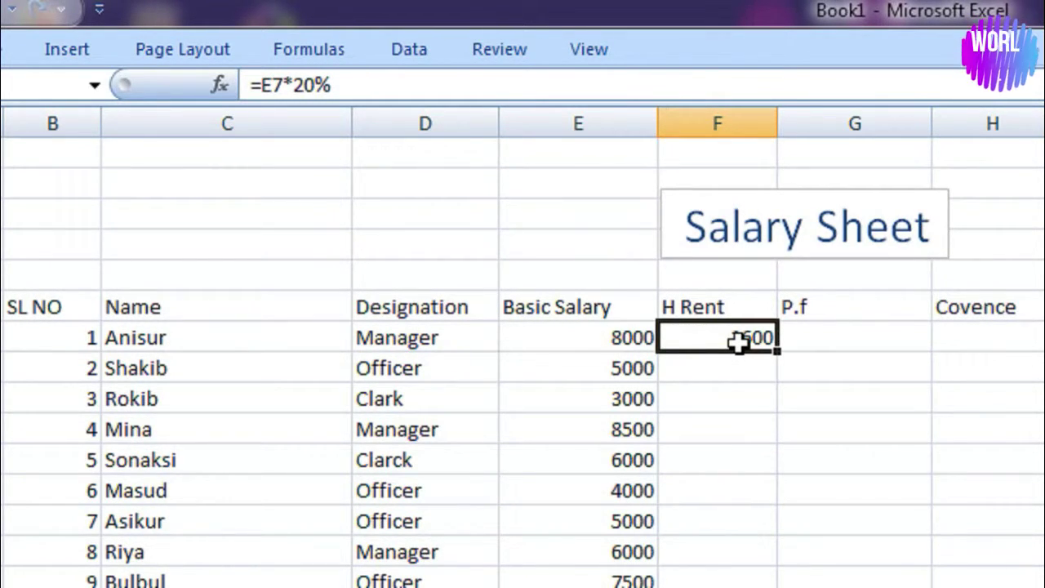
click(618, 371)
click(678, 366)
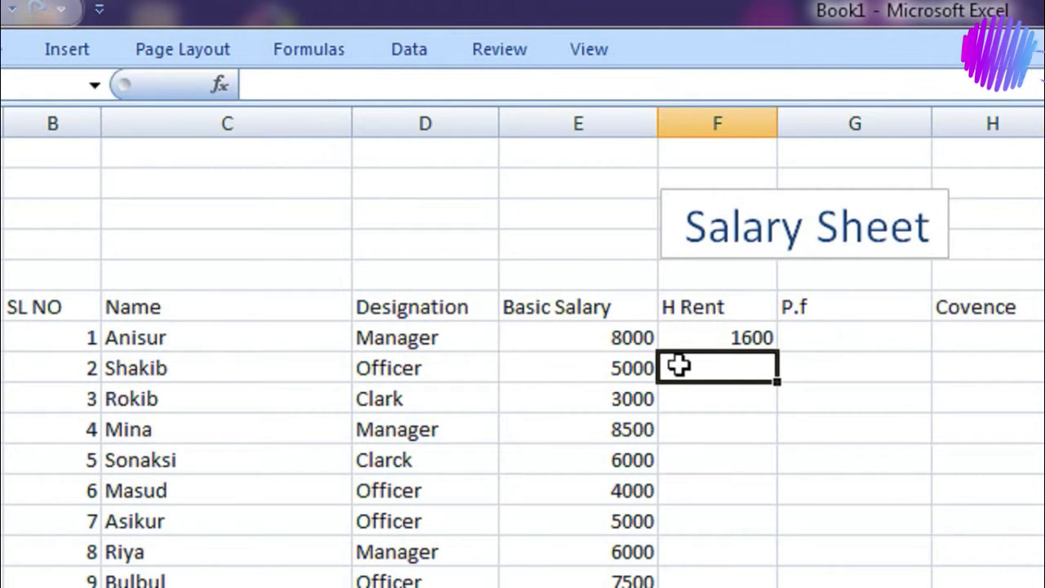
- Copy the =E7*20% formula from F7 down to F20, giving values from 600 to 1800
click(727, 337)
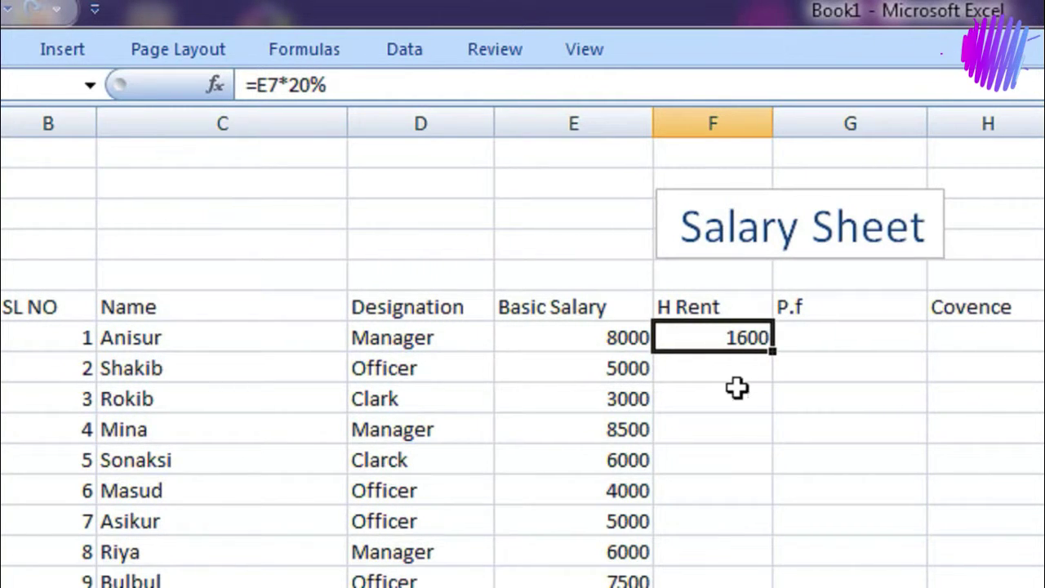
click(823, 337)
click(710, 341)
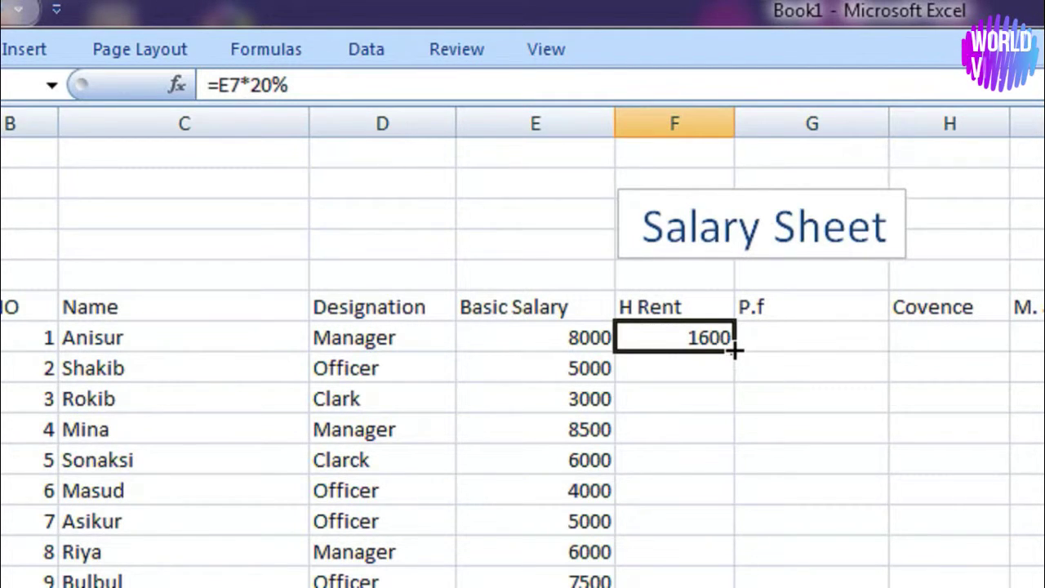
mouse_move(733, 350)
mouse_down()
mouse_move(708, 492)
mouse_move(708, 443)
mouse_up()
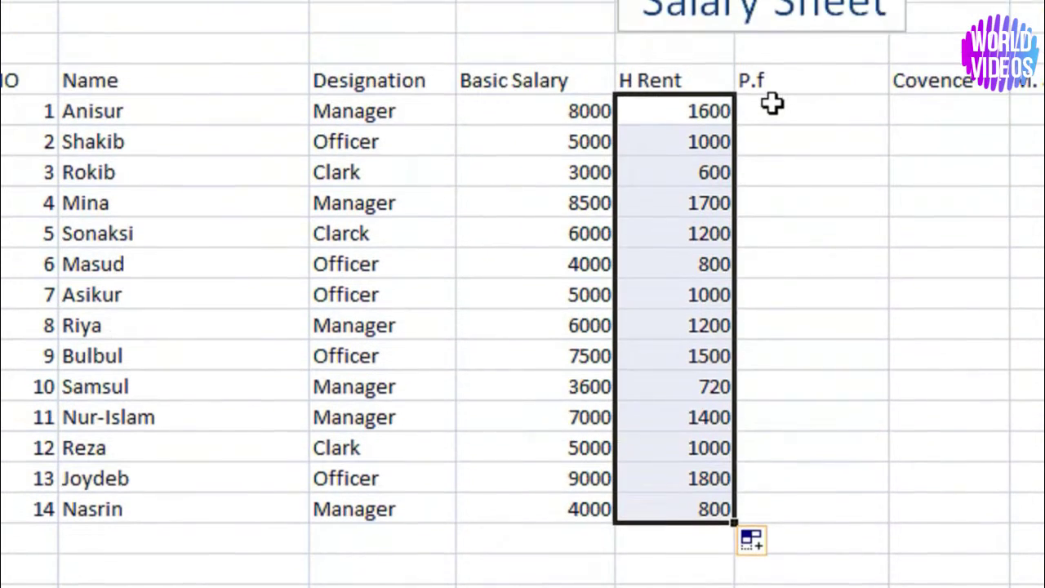
click(772, 140)
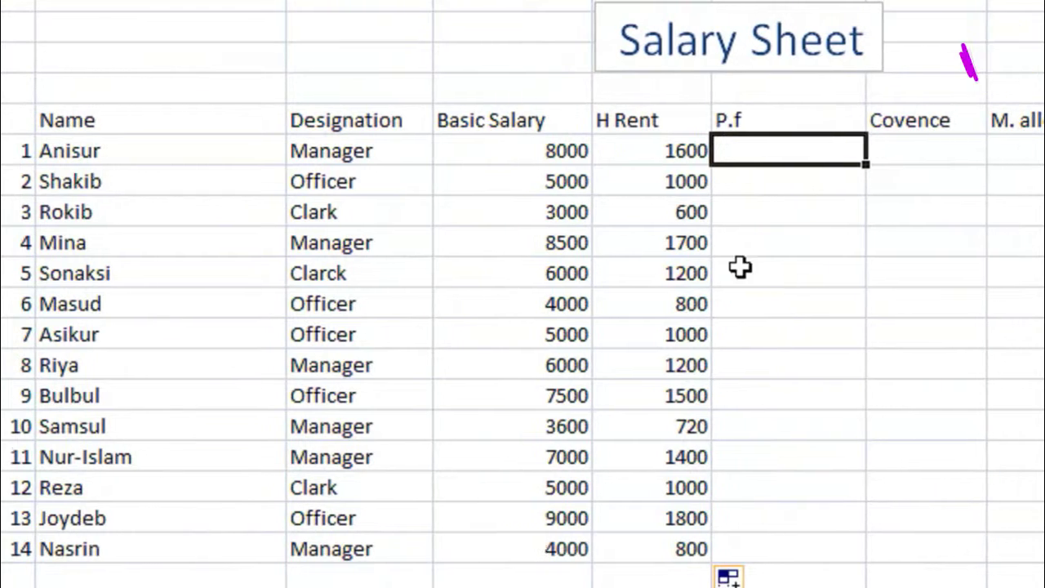
click(692, 147)
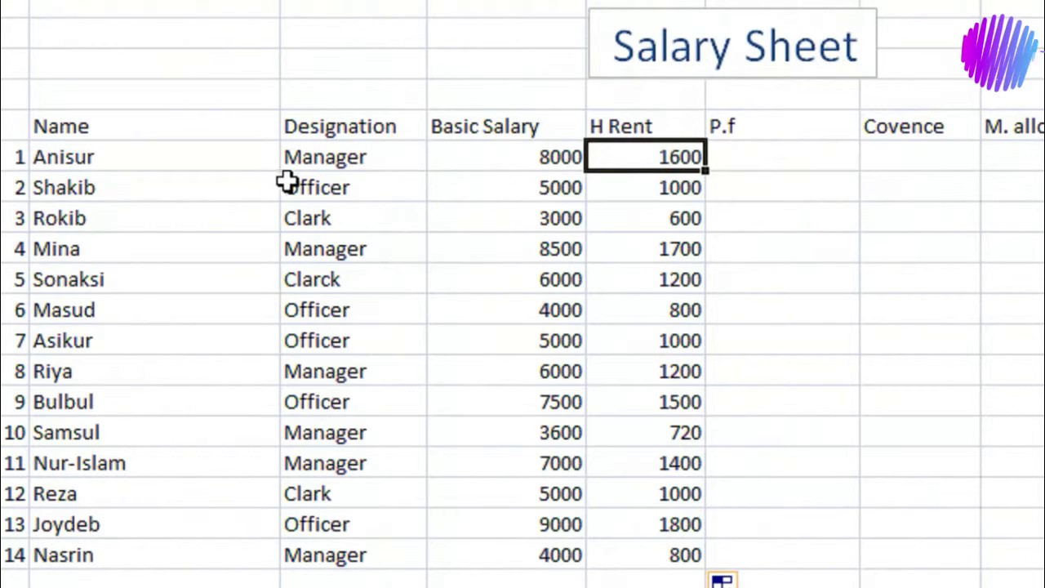
- Select G7 under P.f and type = to start its formula
click(757, 155)
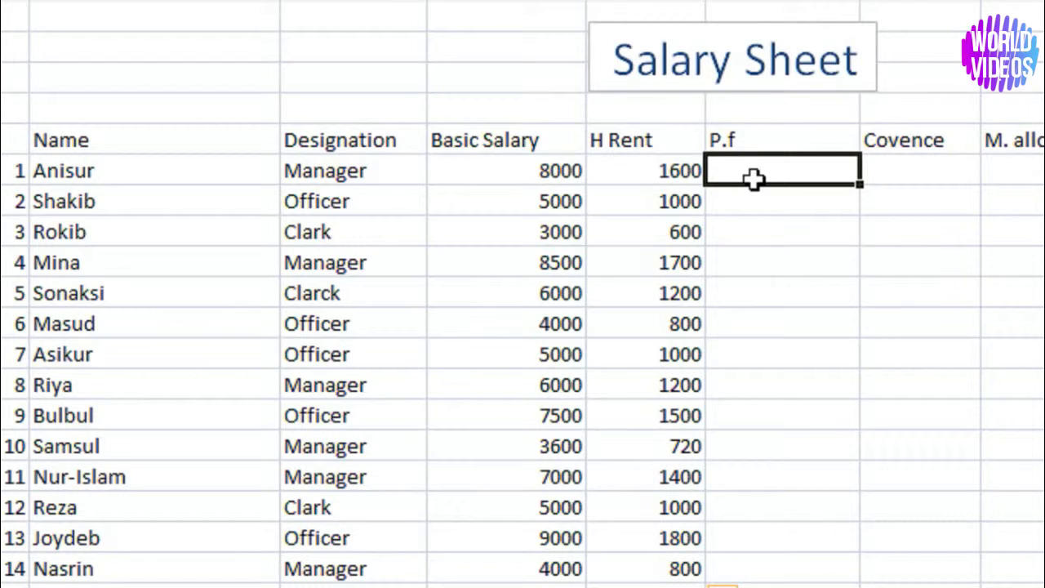
text(=)
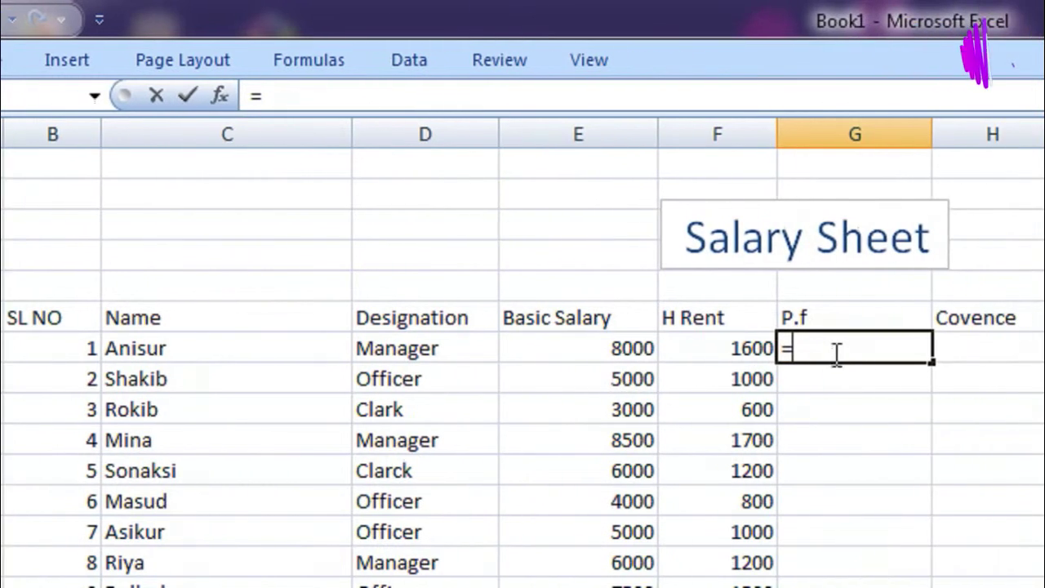
- Enter =E7*5% in G7 and check it against the basic salary and H Rent
text(e)
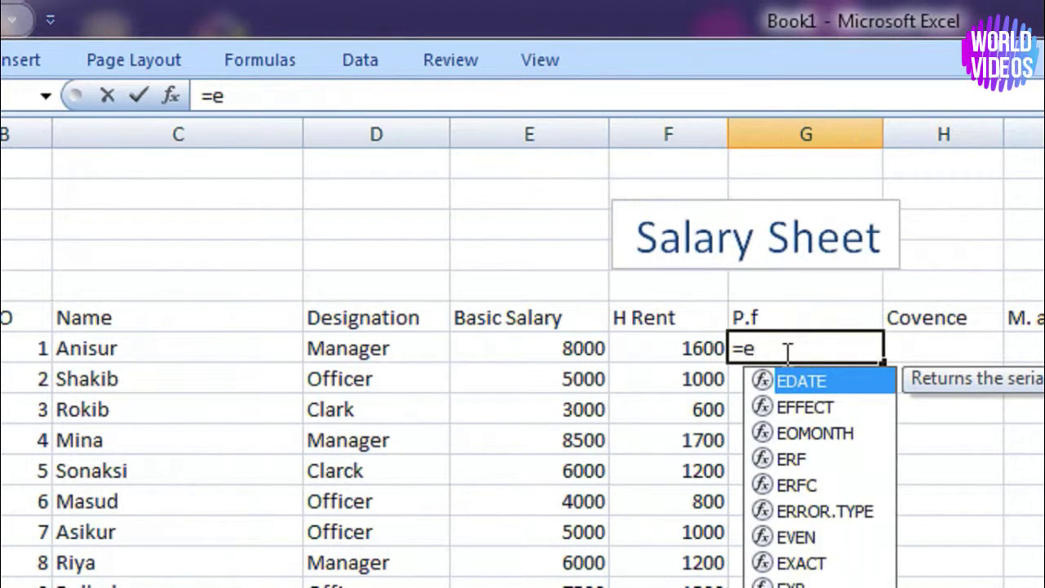
text(7*)
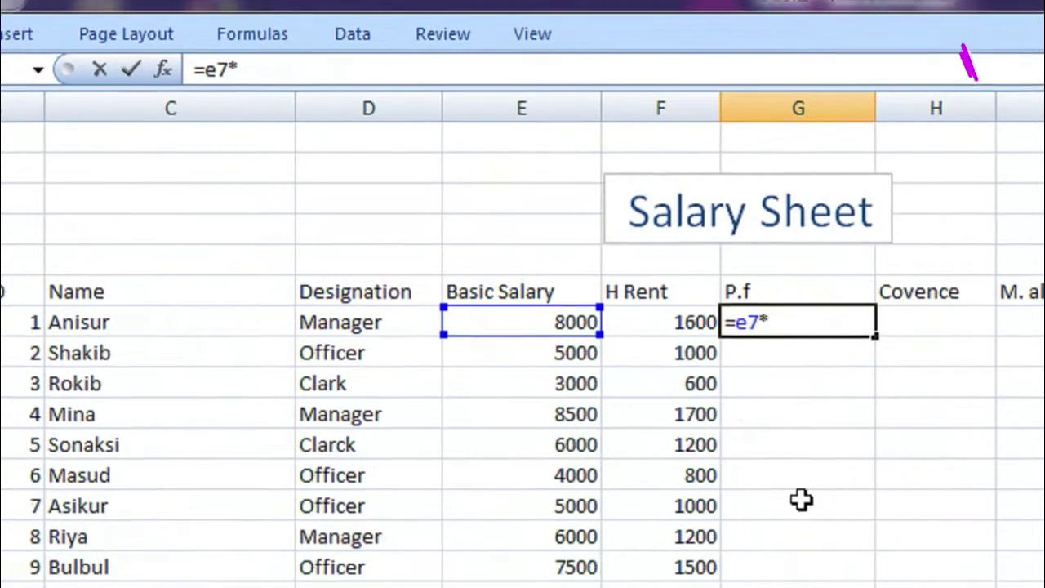
text(5)
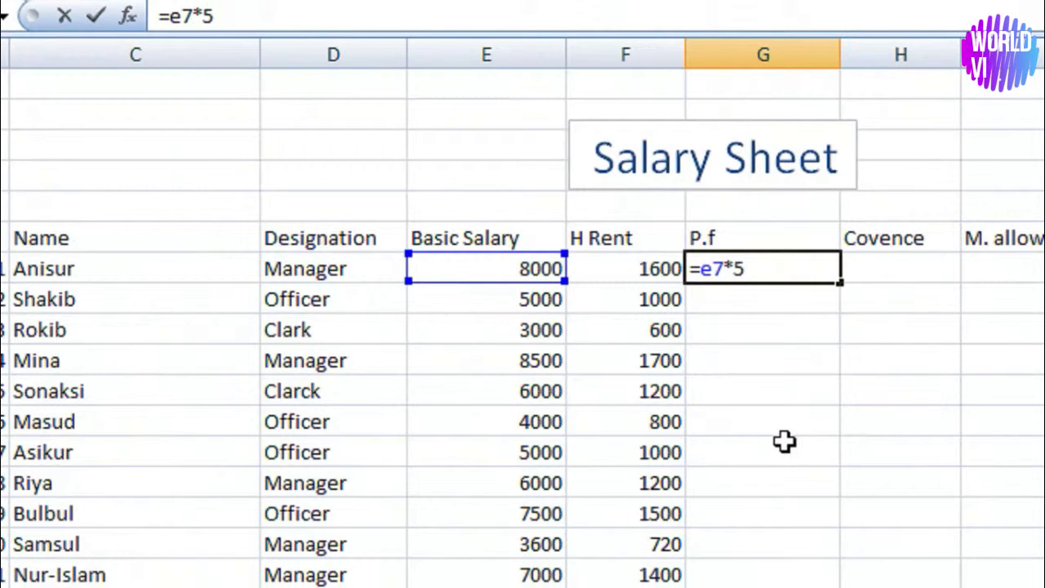
text(%)
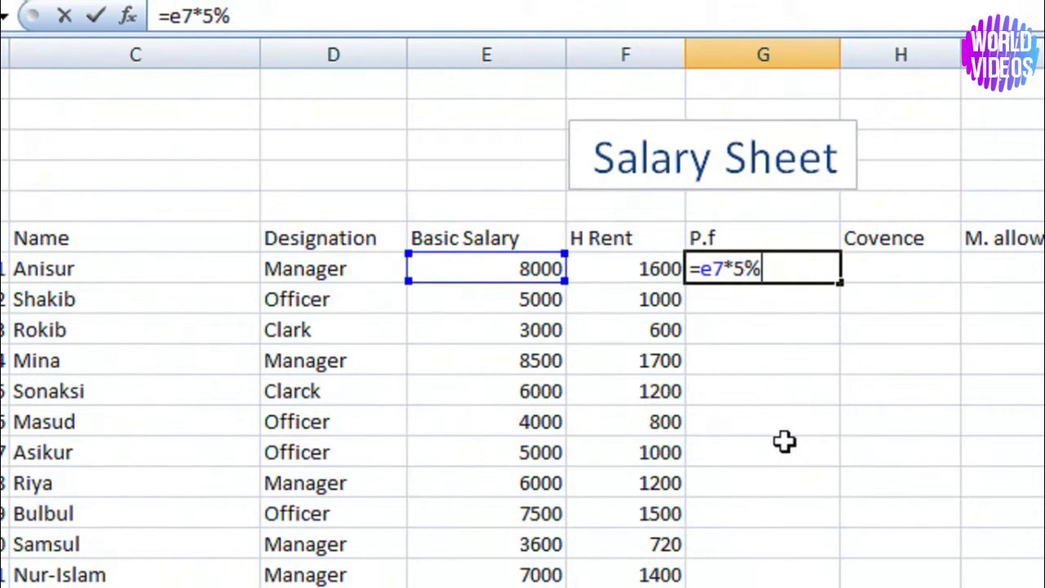
key(Return)
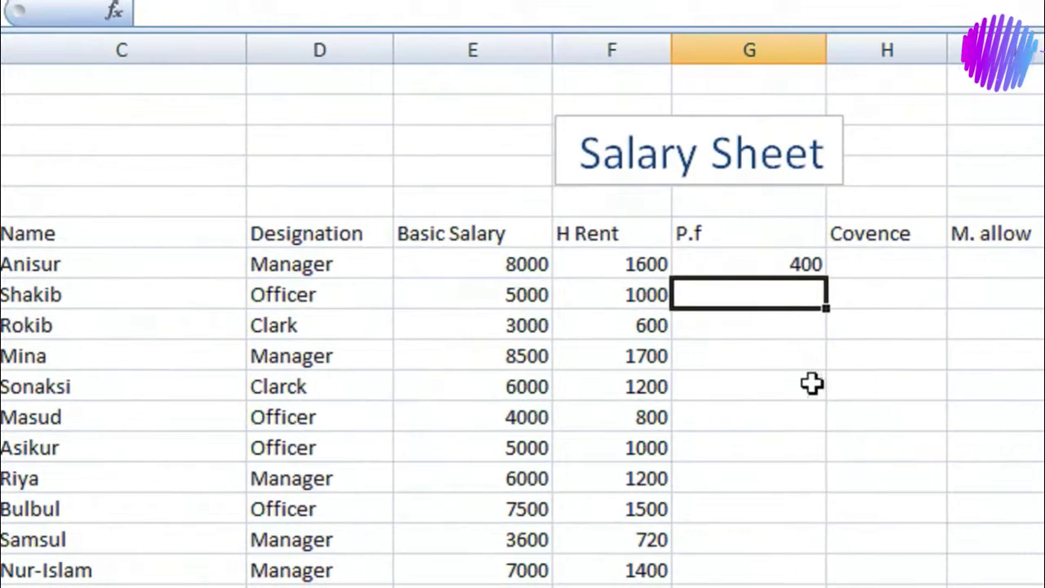
click(704, 266)
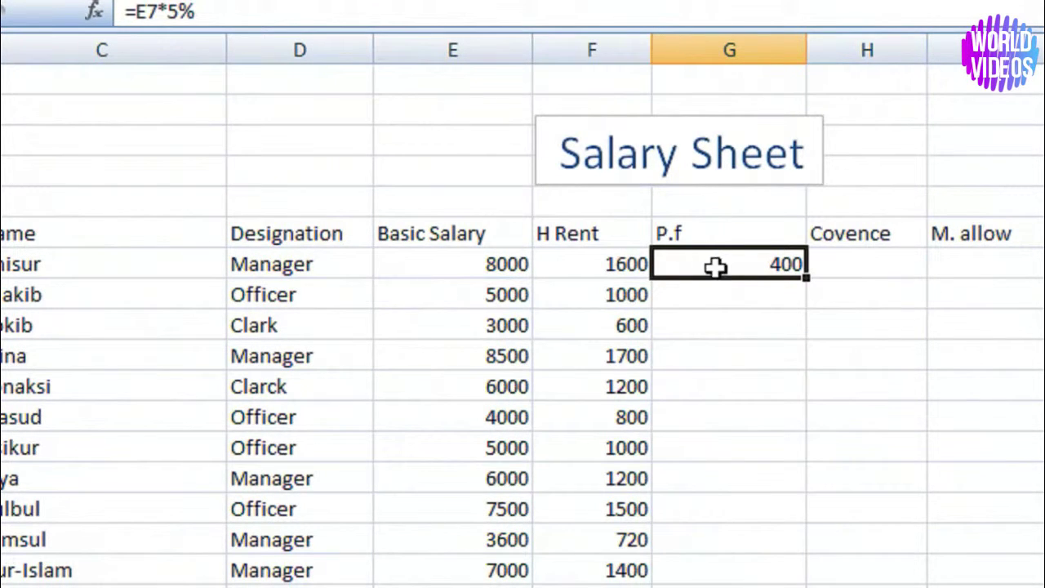
click(709, 294)
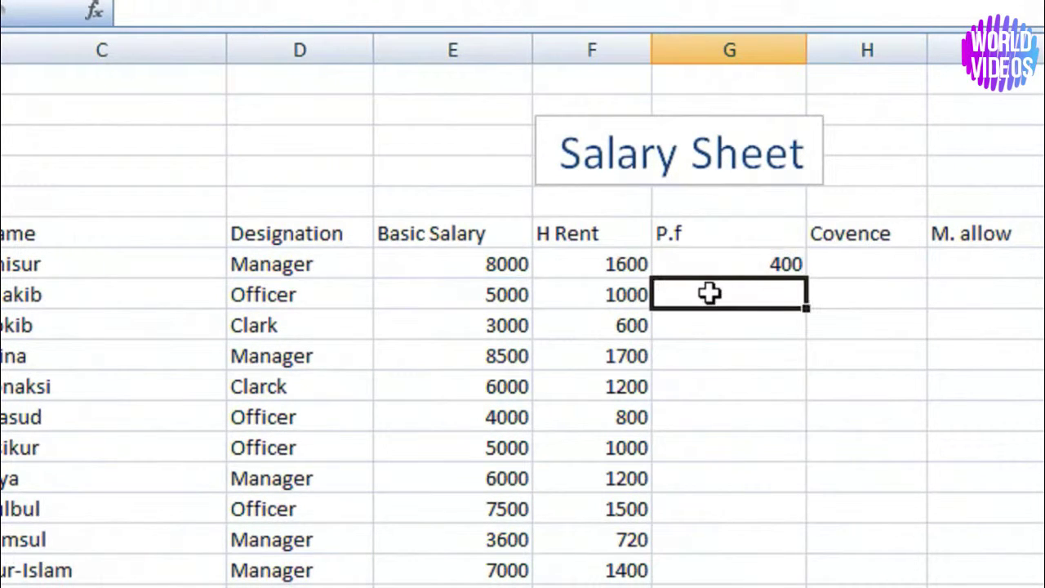
click(460, 259)
click(645, 263)
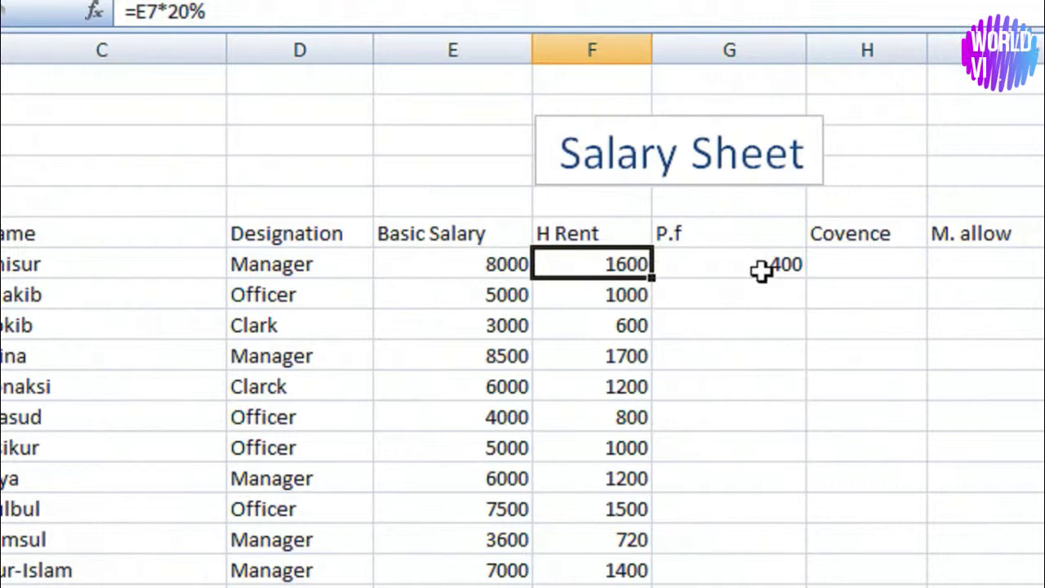
- Fill the 5% P.f formula down to row 20, giving 400 down to 200
click(760, 270)
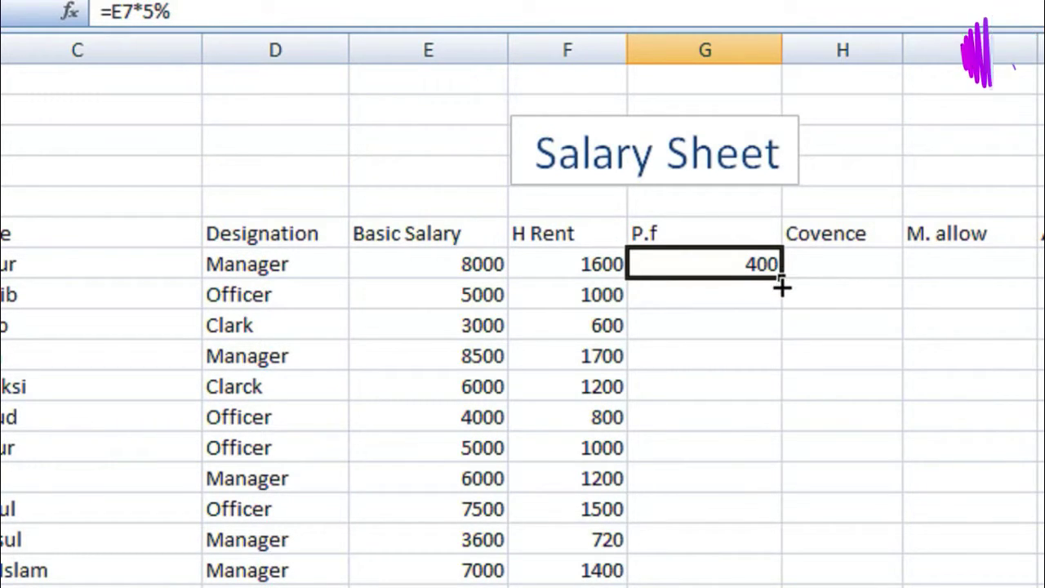
drag(781, 286, 759, 492)
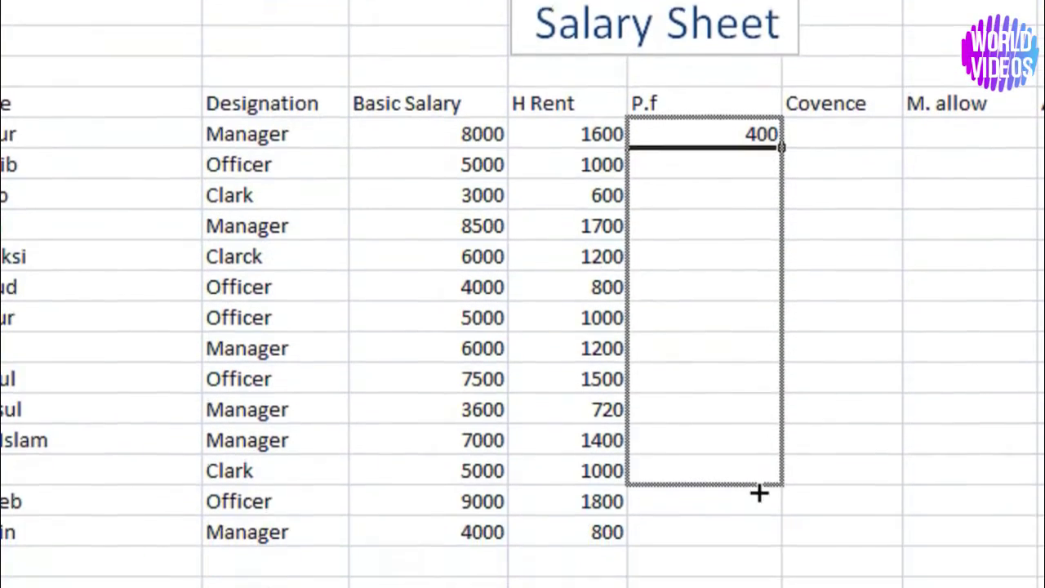
drag(759, 492, 758, 534)
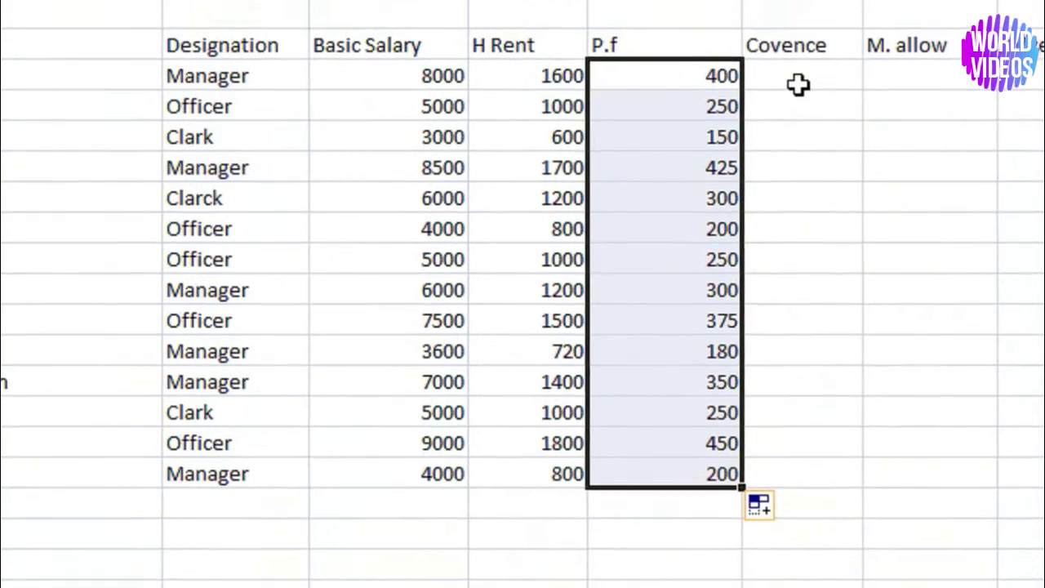
click(797, 84)
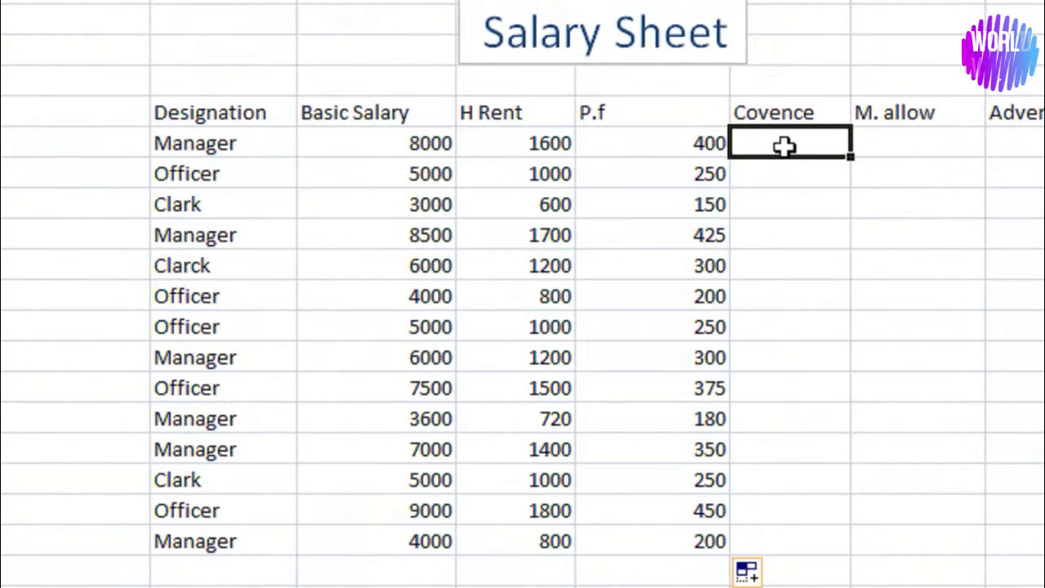
- Enter 100 in H7 and fill it down the Covence column to row 20
text(100)
key(Return)
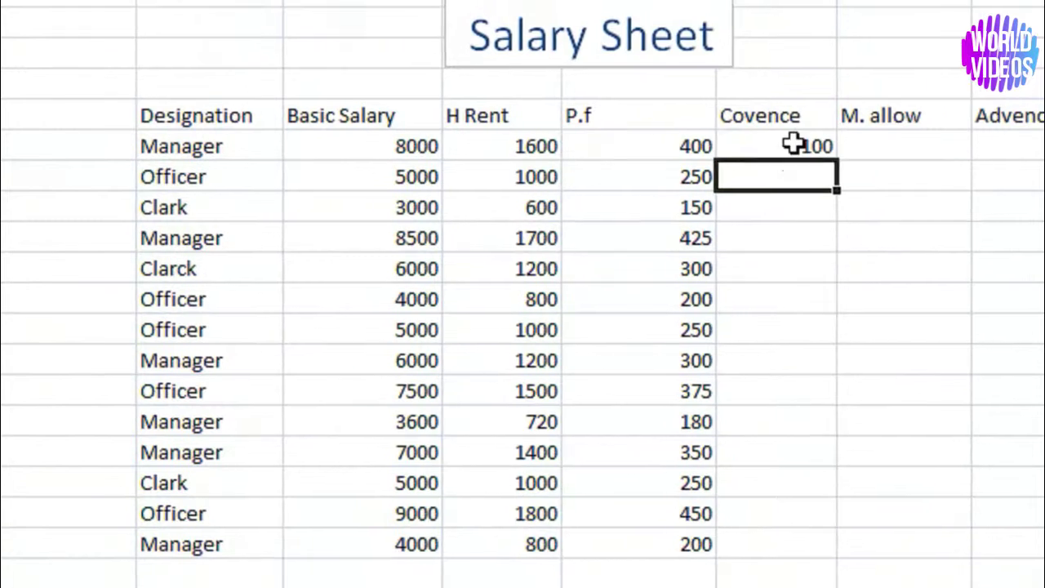
click(800, 145)
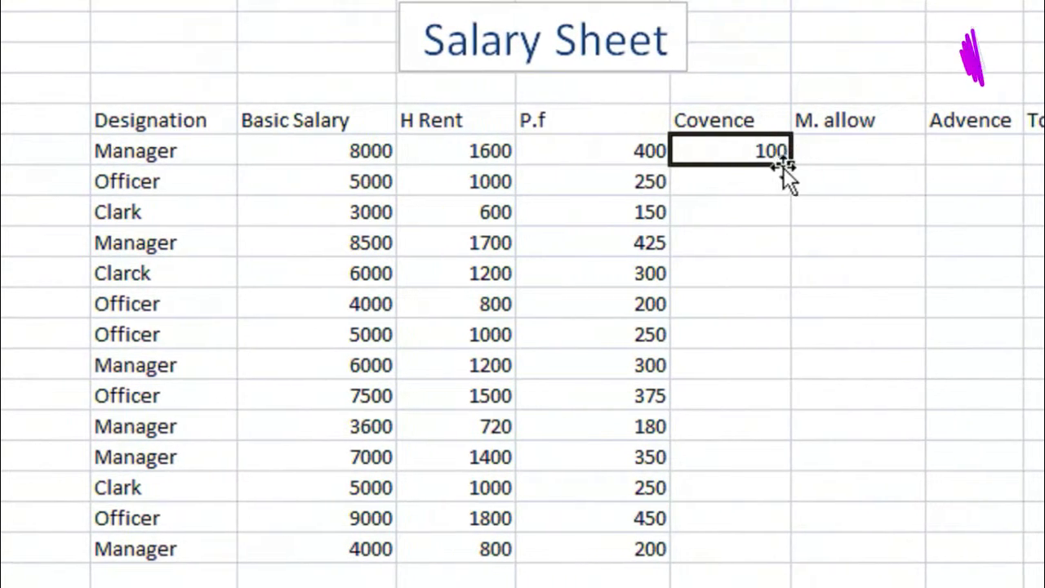
drag(789, 164, 775, 559)
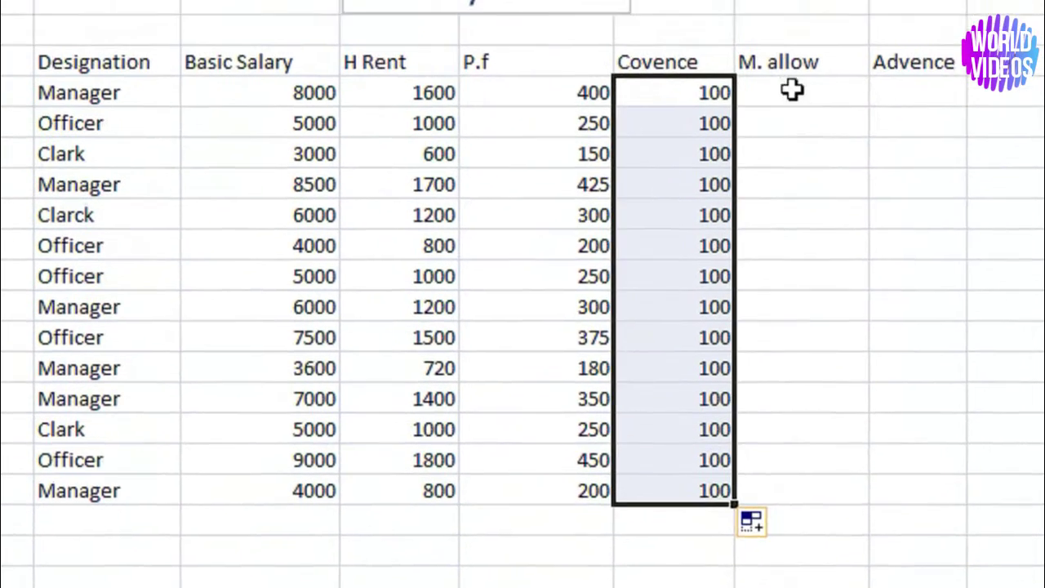
- Enter 200 in I7 and fill it down the M. allow column to row 20
click(783, 147)
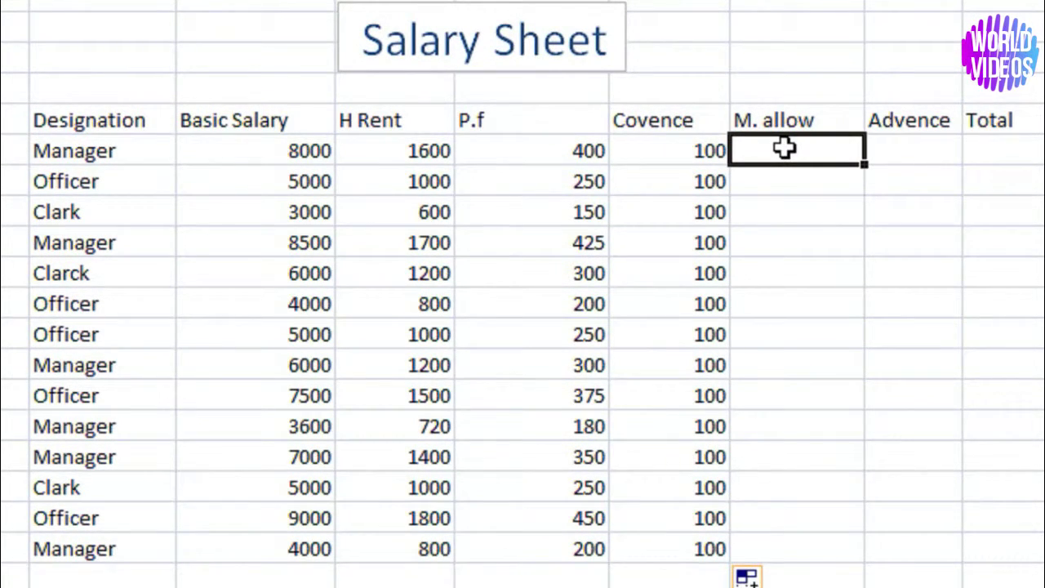
text(200)
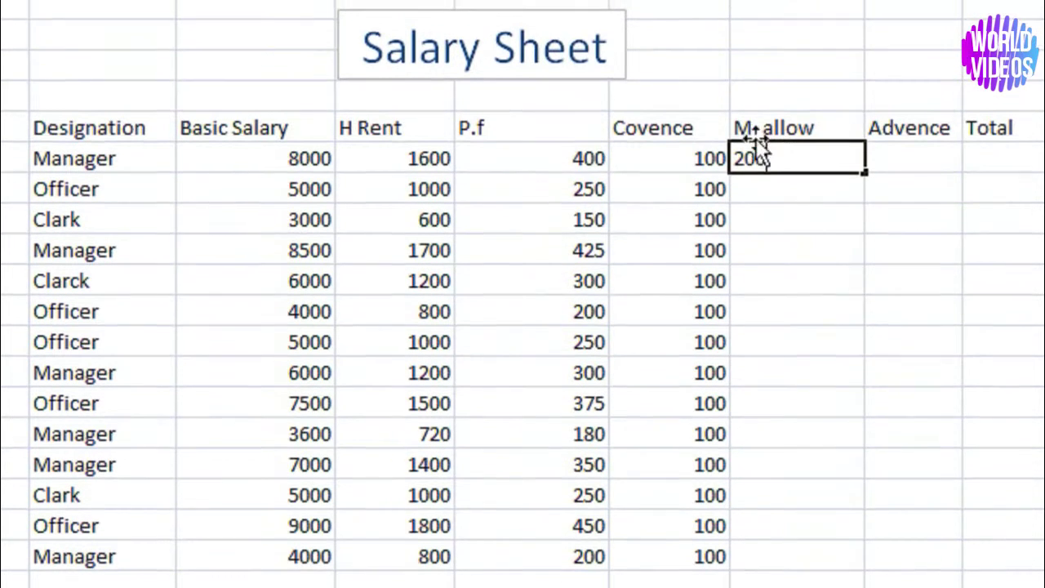
key(Return)
click(849, 139)
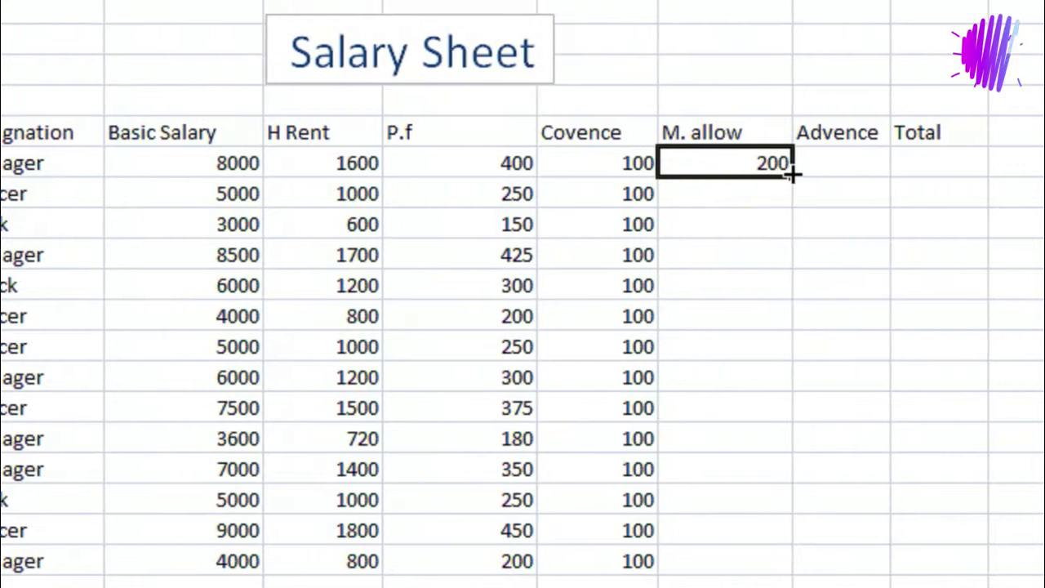
drag(809, 175, 827, 521)
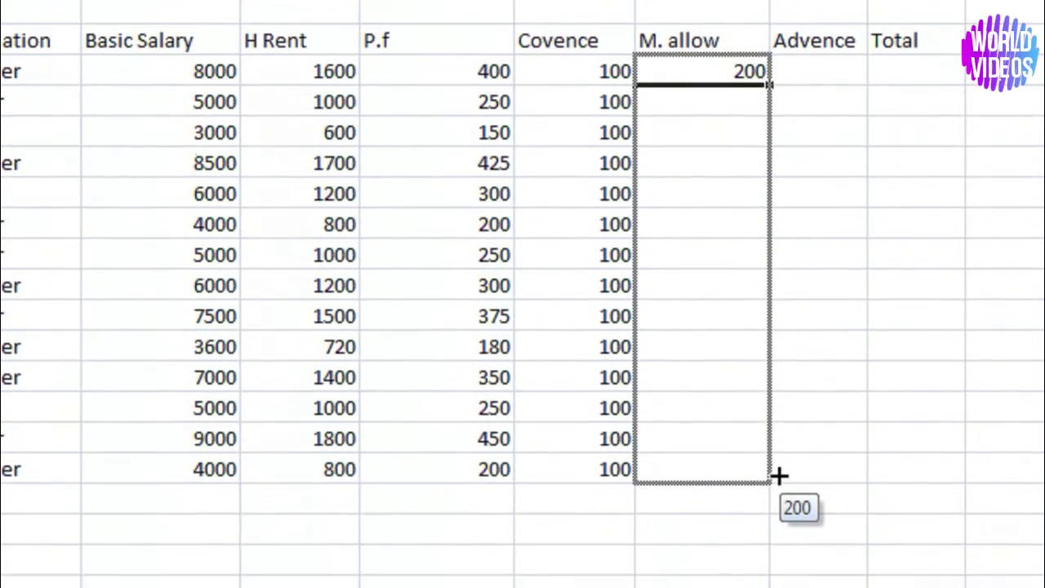
drag(788, 489, 783, 535)
click(821, 132)
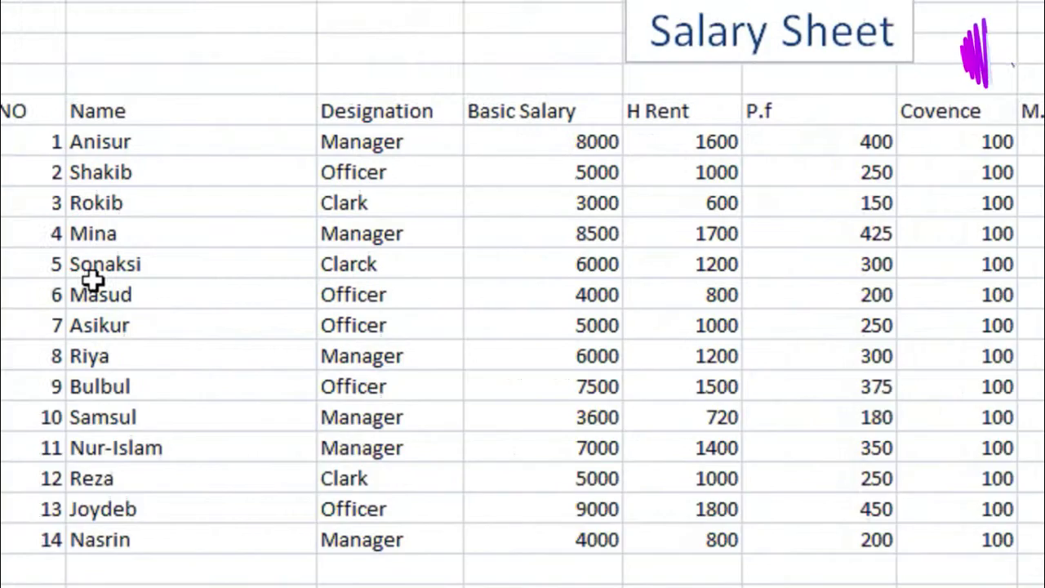
- Enter an Advence of 1000 in J11 and 2000 in J17
click(210, 278)
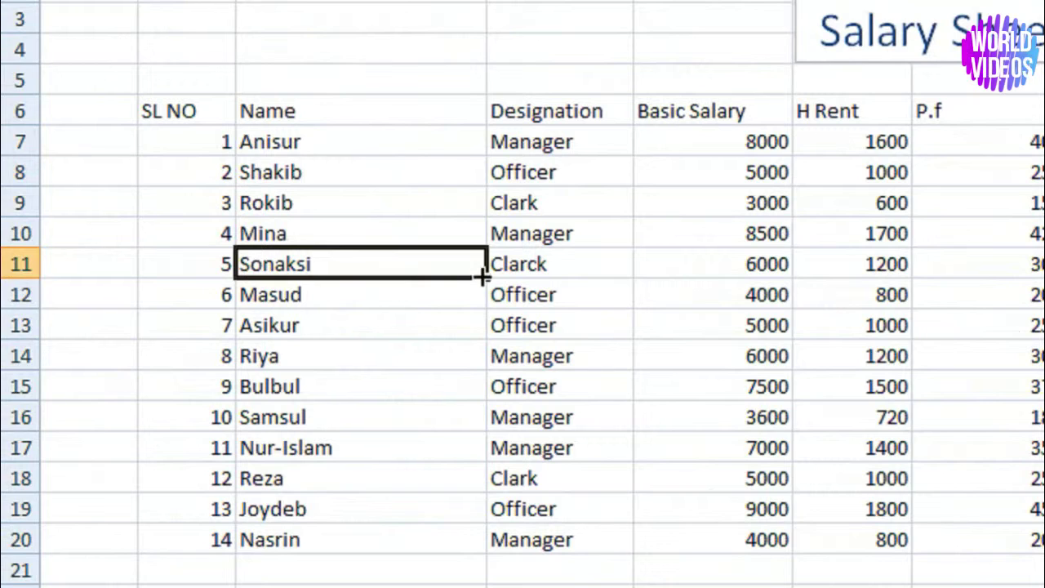
click(790, 261)
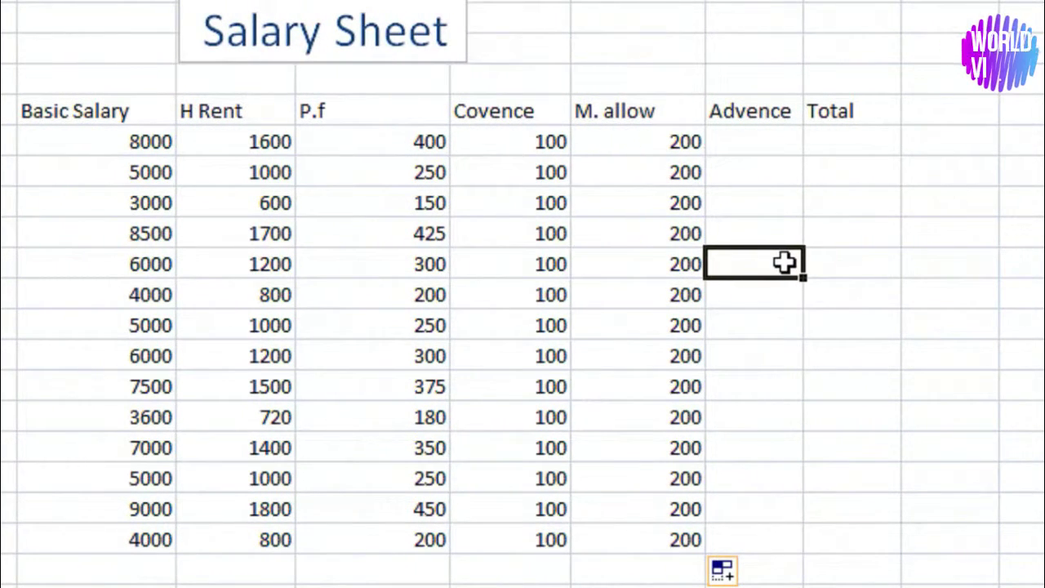
text(1000)
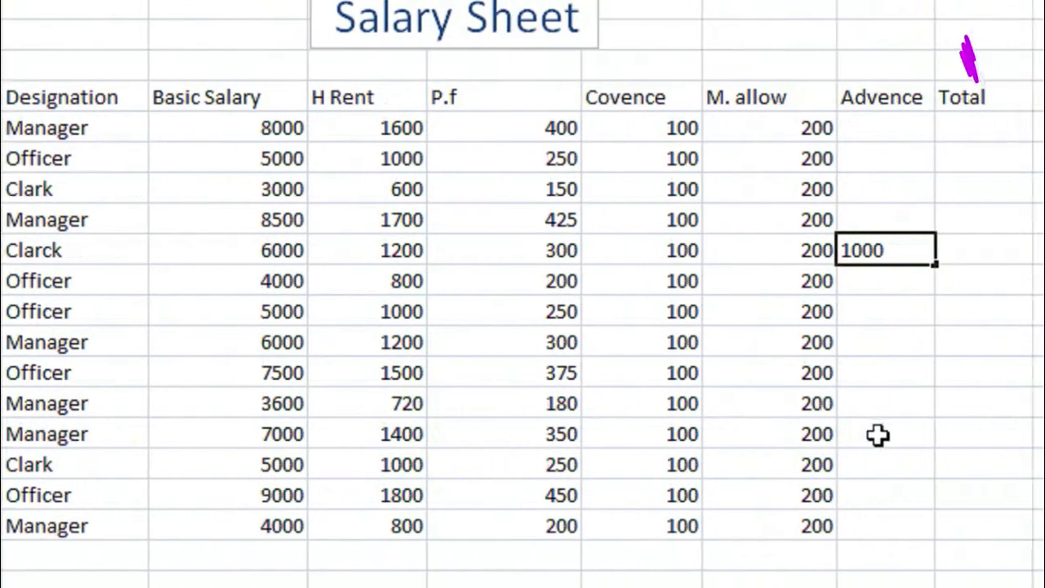
click(1012, 434)
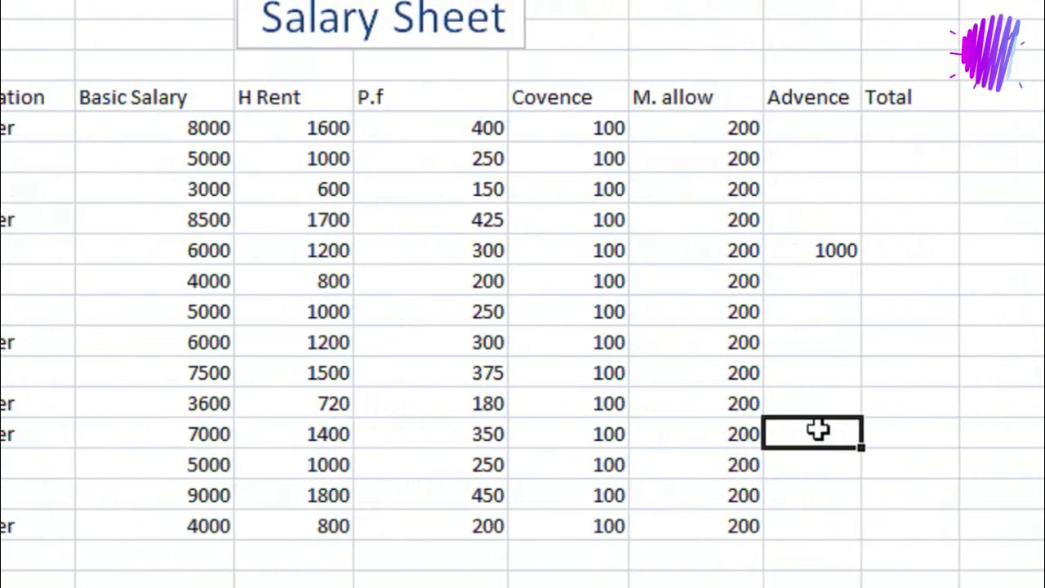
text(2000)
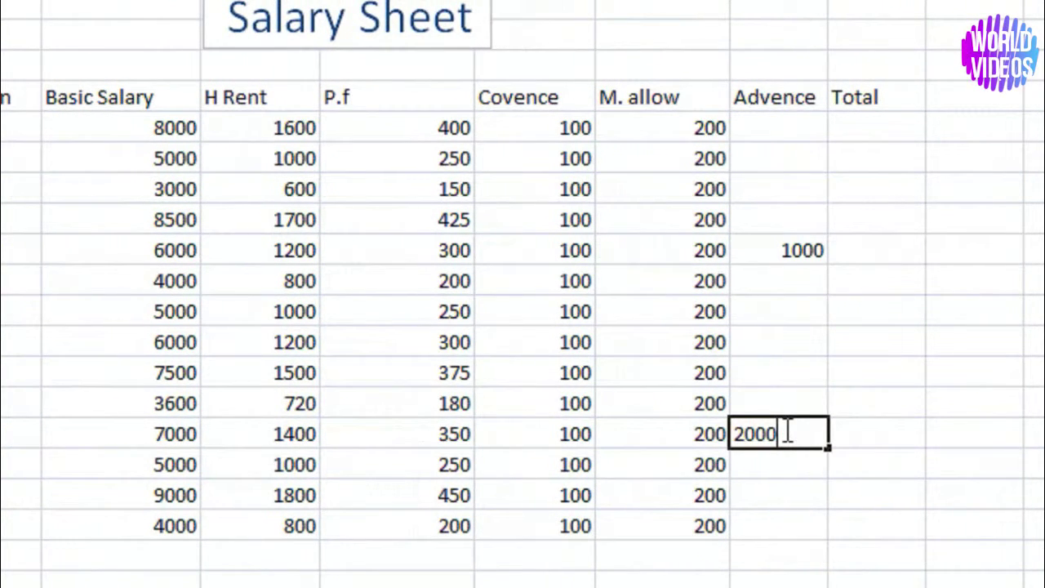
key(Tab)
click(785, 288)
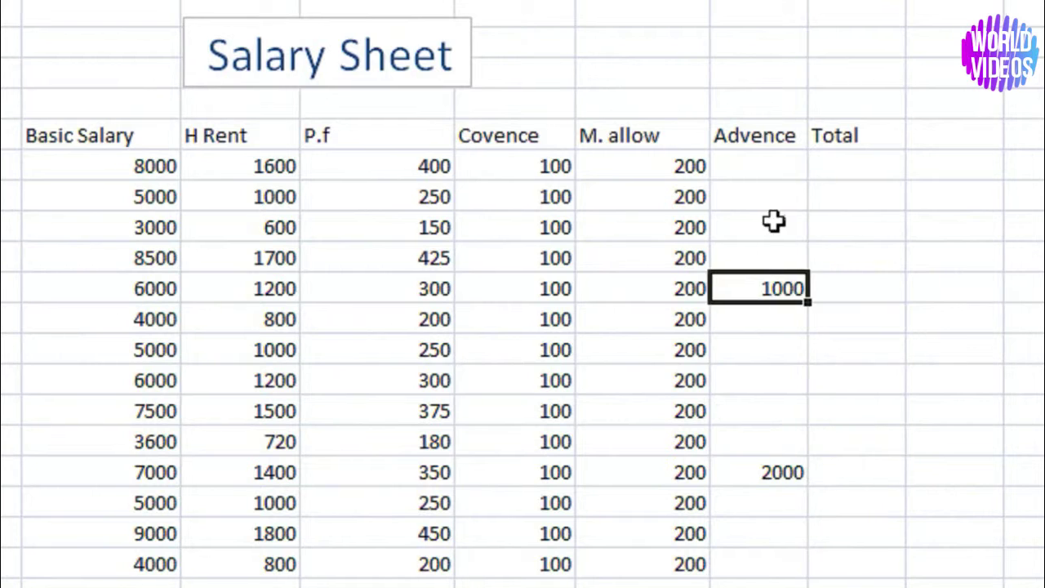
click(777, 168)
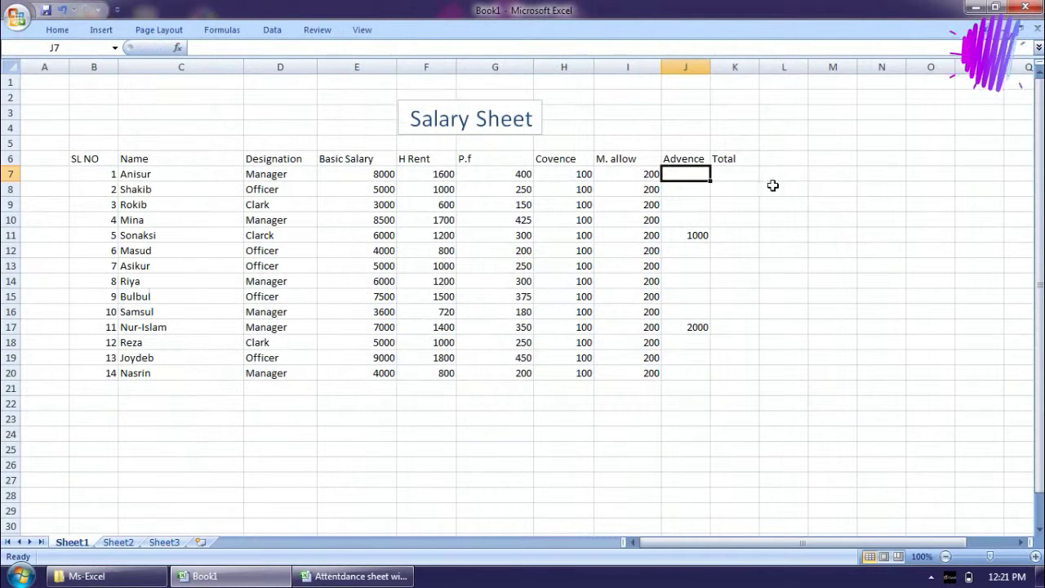
click(733, 170)
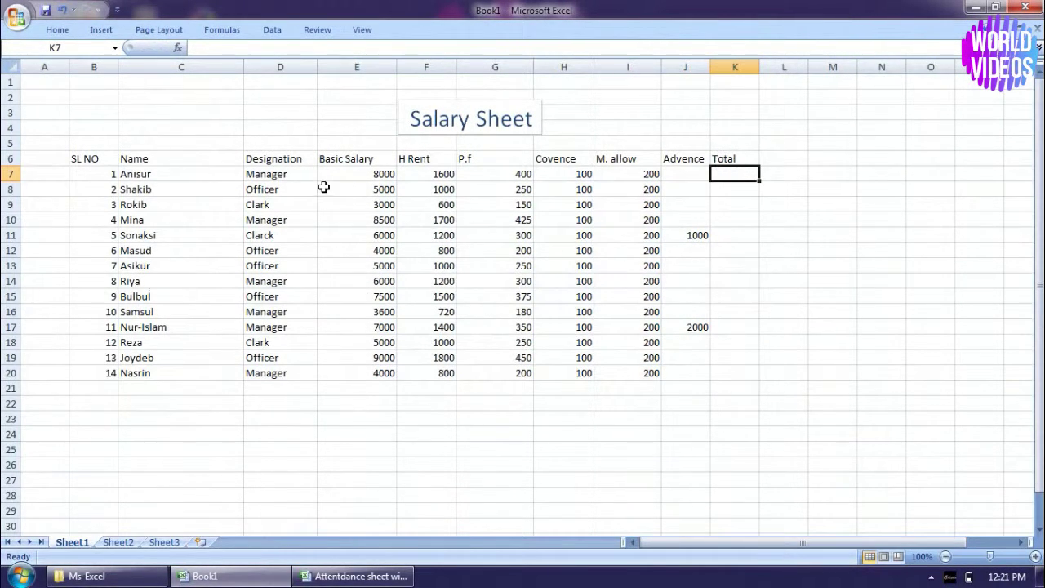
click(364, 174)
click(428, 172)
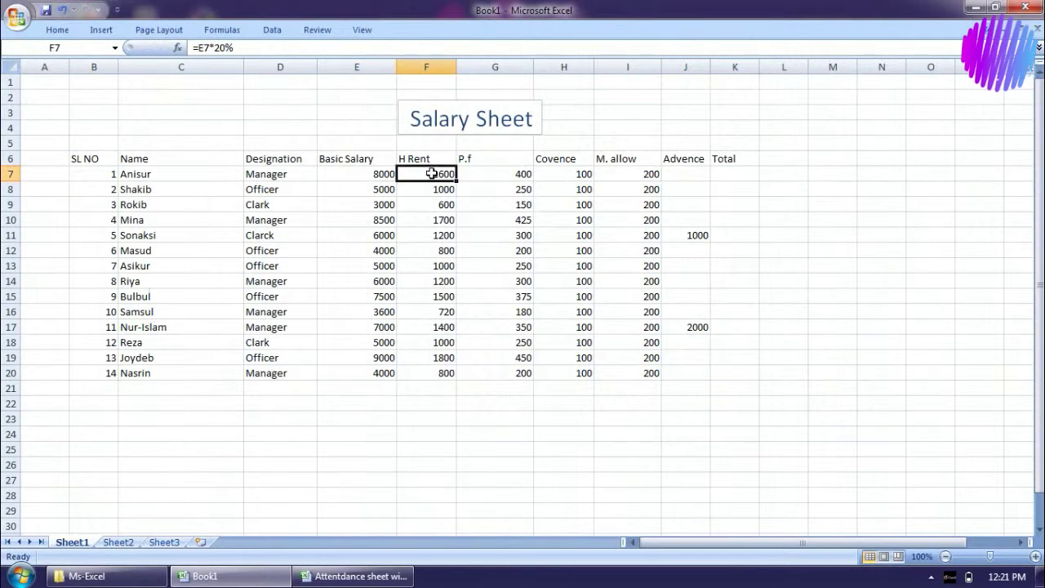
click(494, 172)
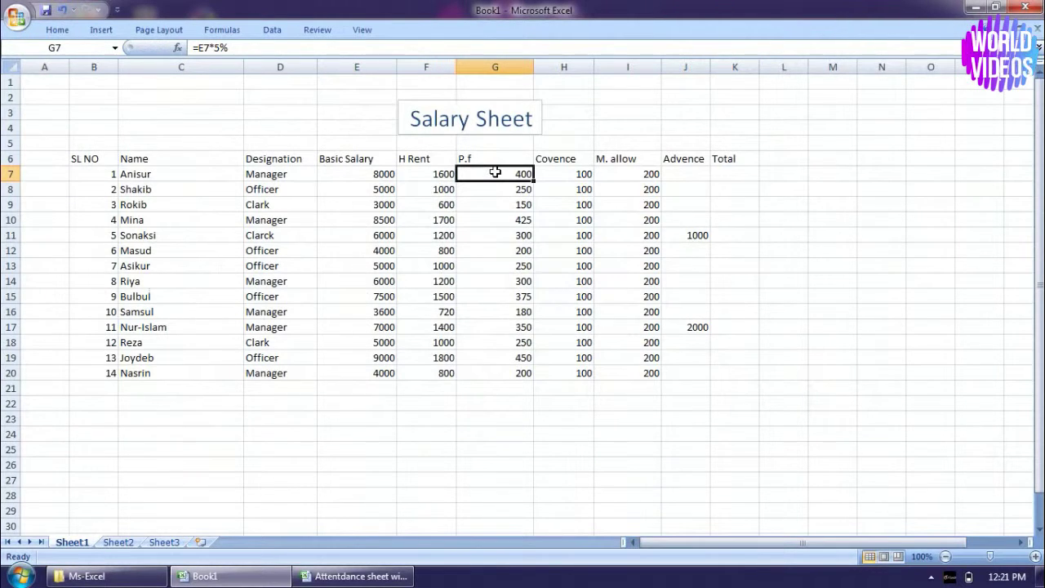
click(619, 177)
click(705, 174)
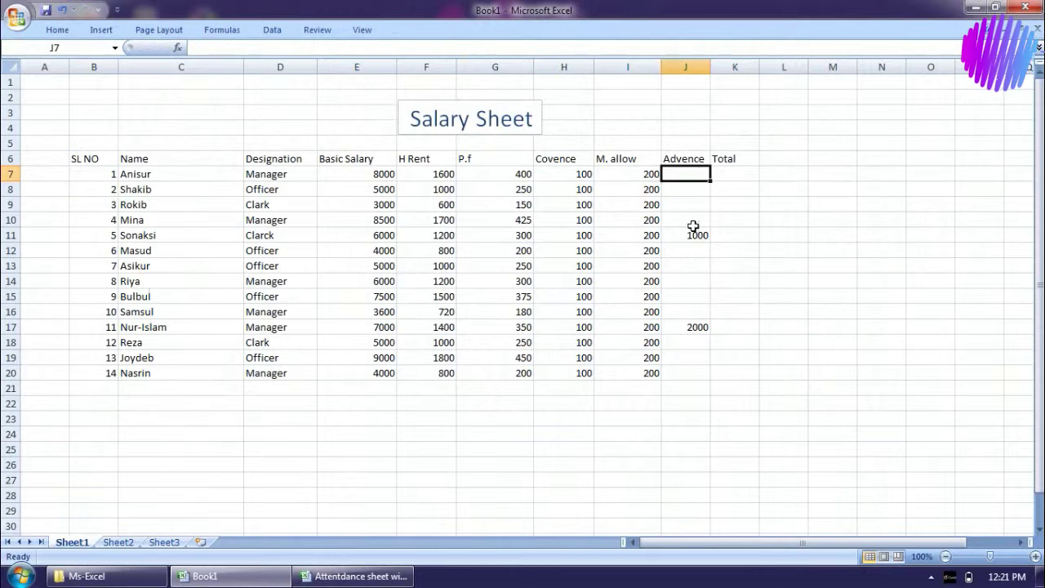
click(689, 233)
click(729, 178)
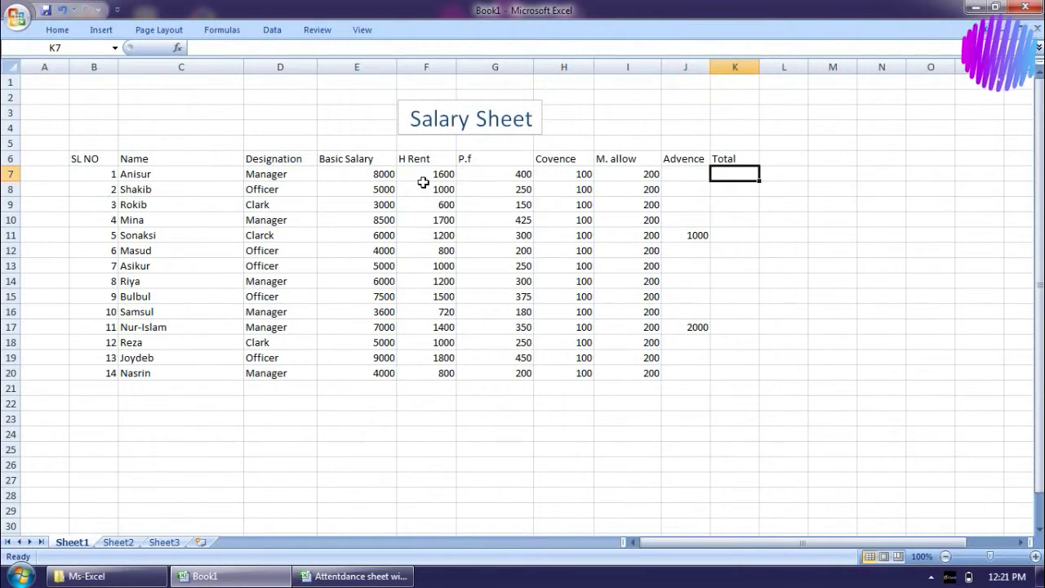
click(683, 171)
click(733, 171)
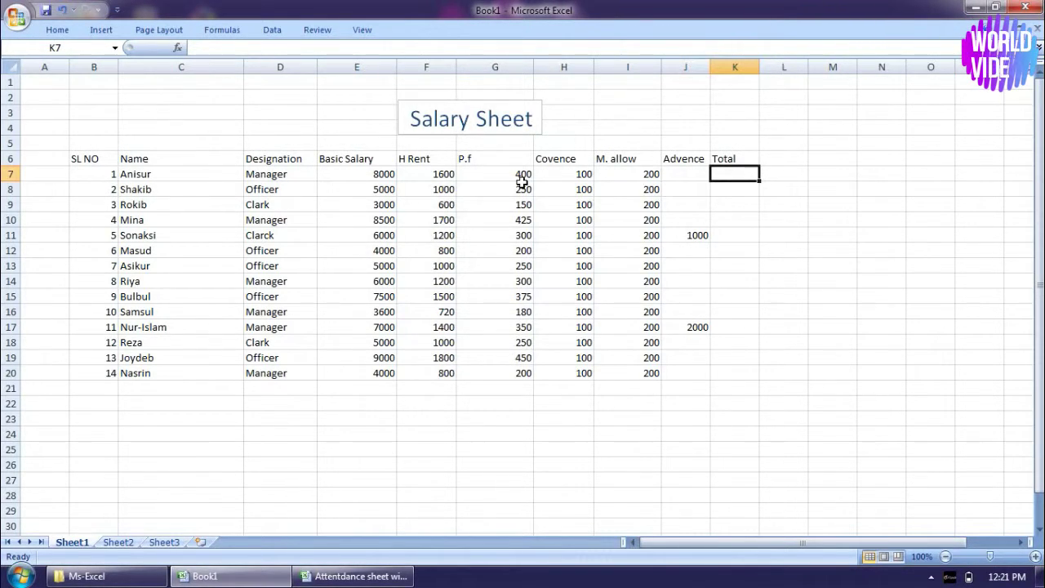
click(442, 175)
click(492, 175)
click(581, 174)
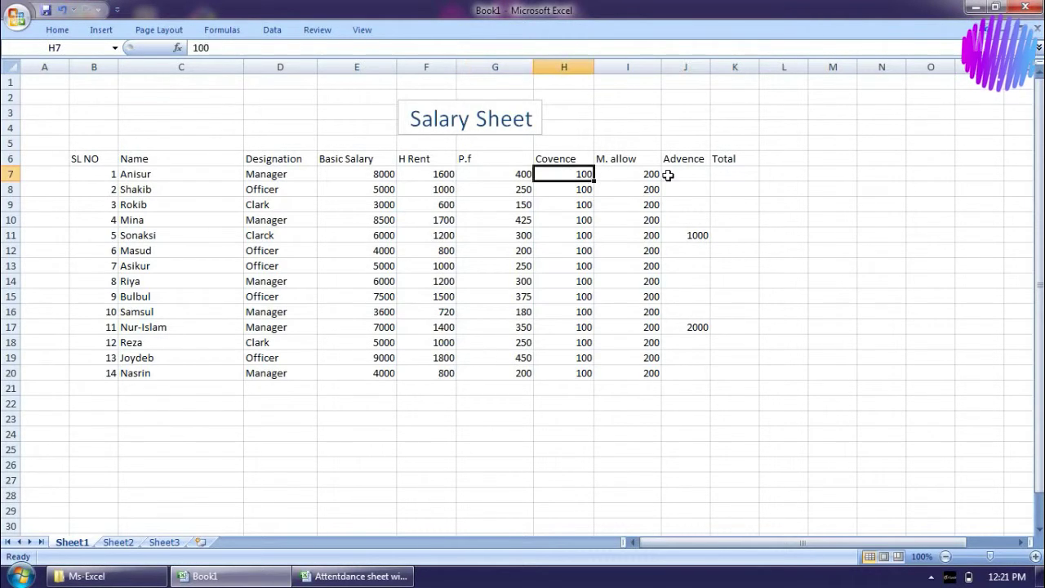
click(667, 175)
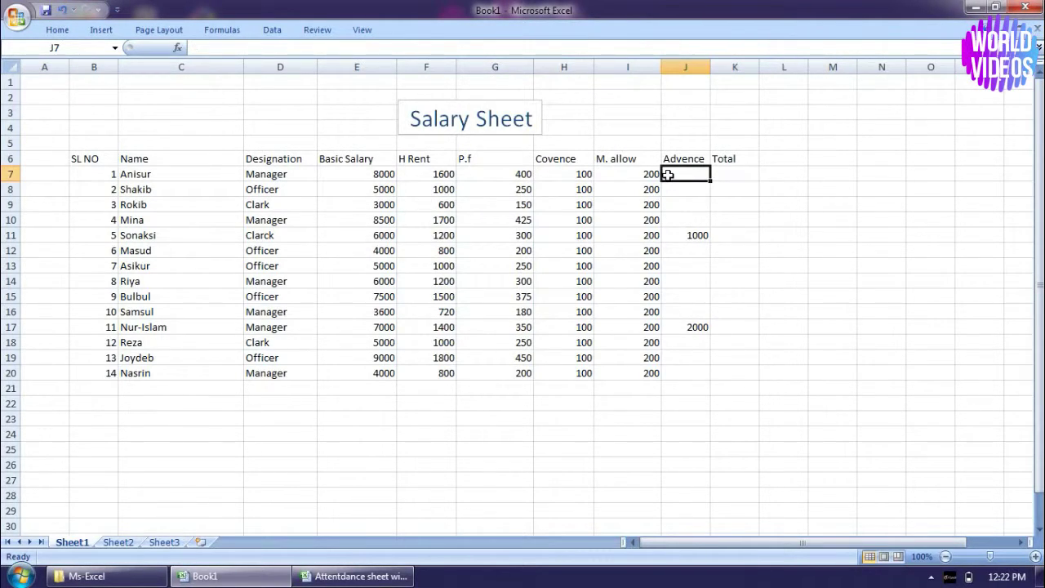
click(371, 174)
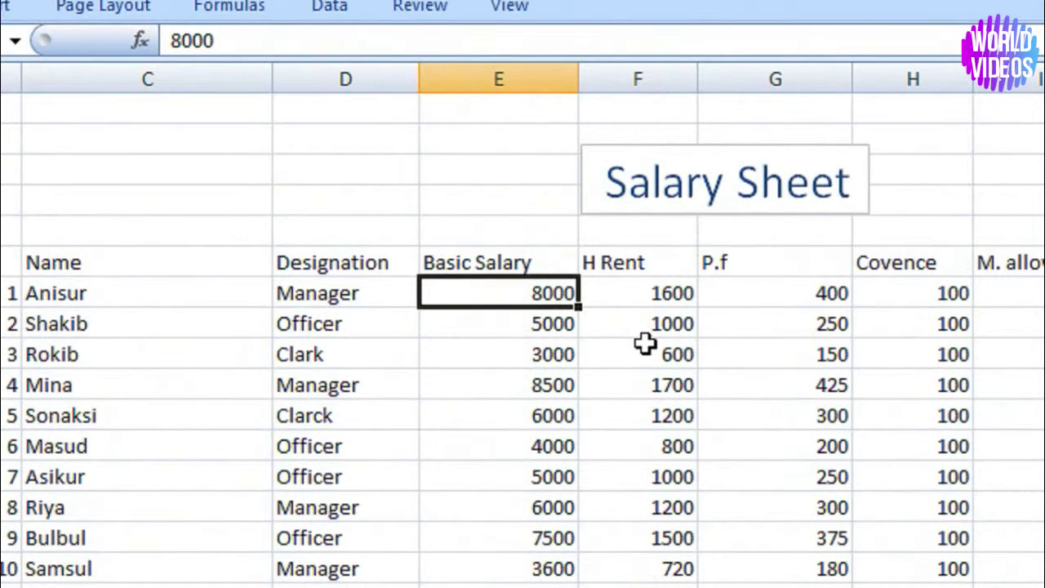
click(655, 313)
click(634, 293)
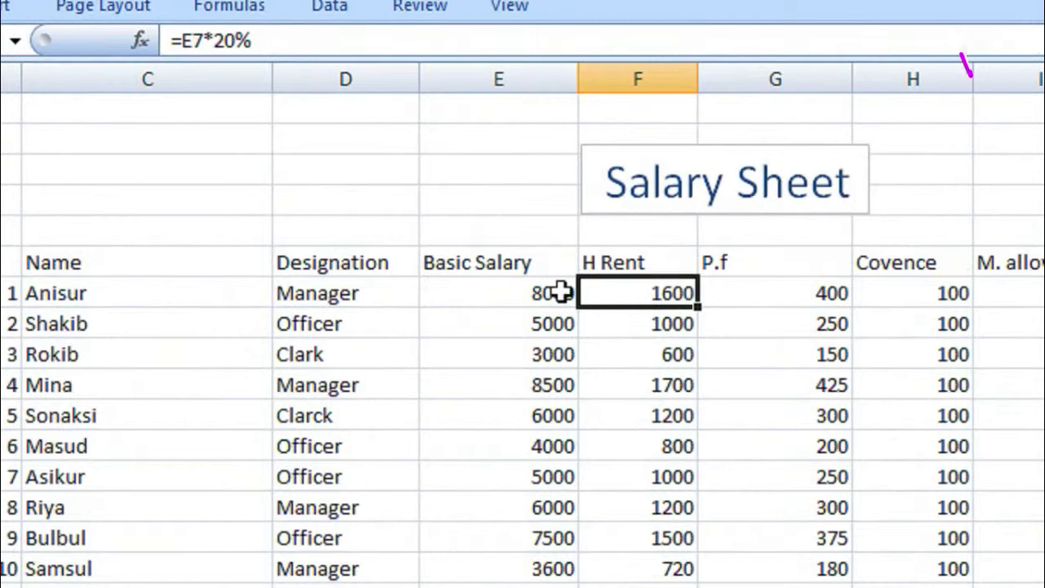
click(549, 292)
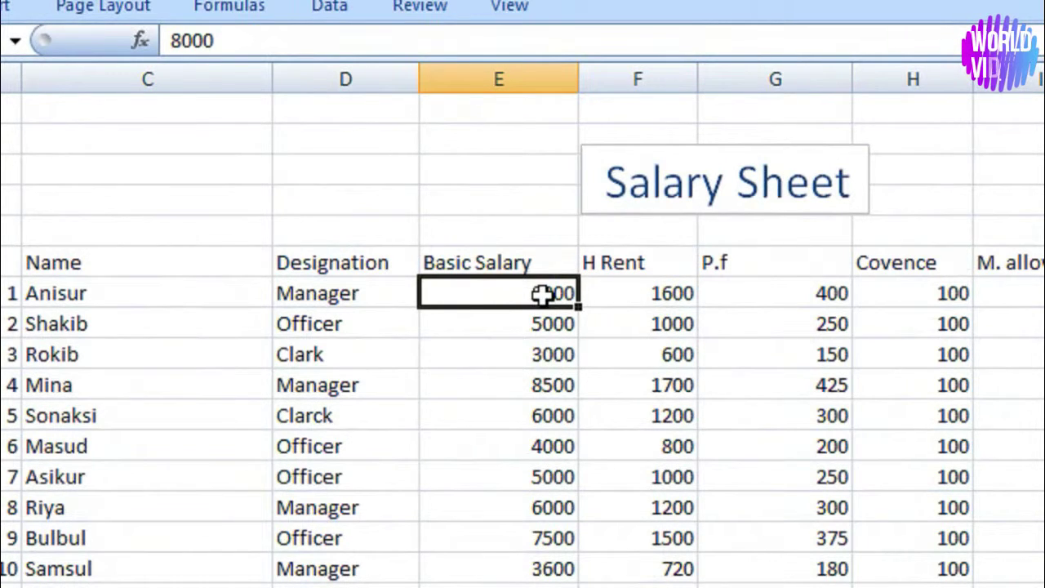
click(649, 294)
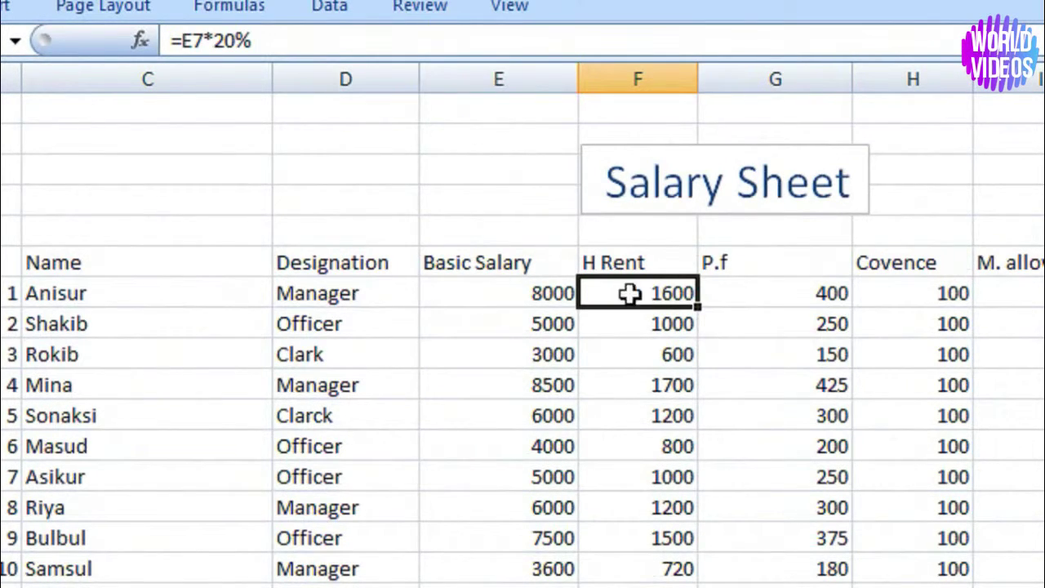
click(560, 289)
click(777, 290)
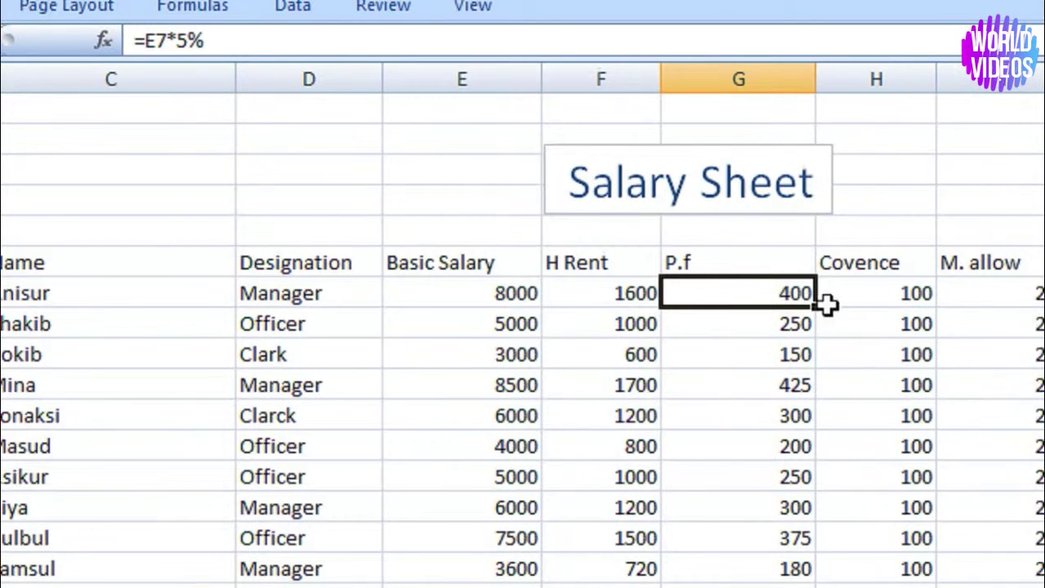
click(880, 294)
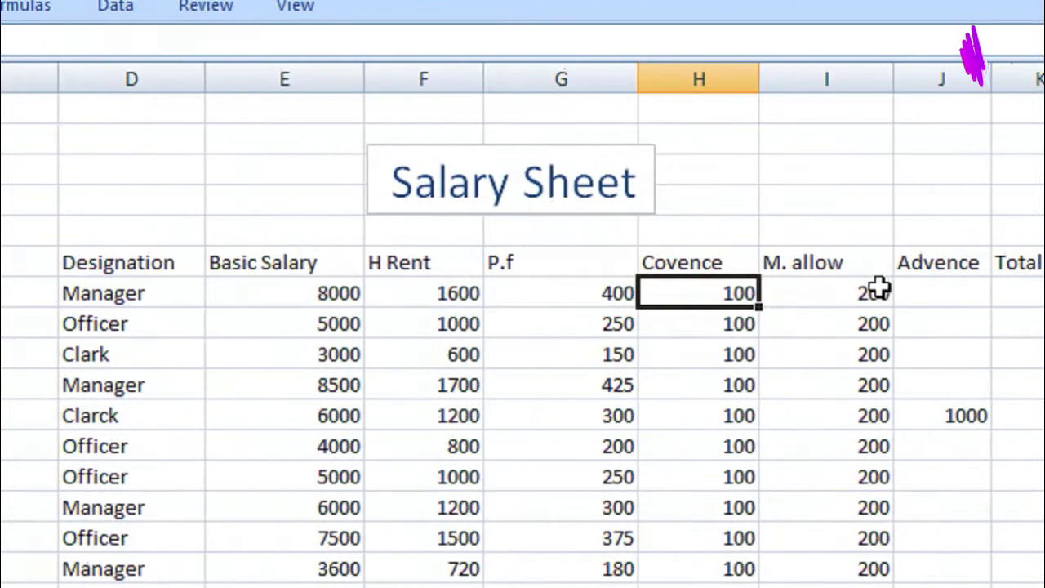
click(804, 292)
click(819, 303)
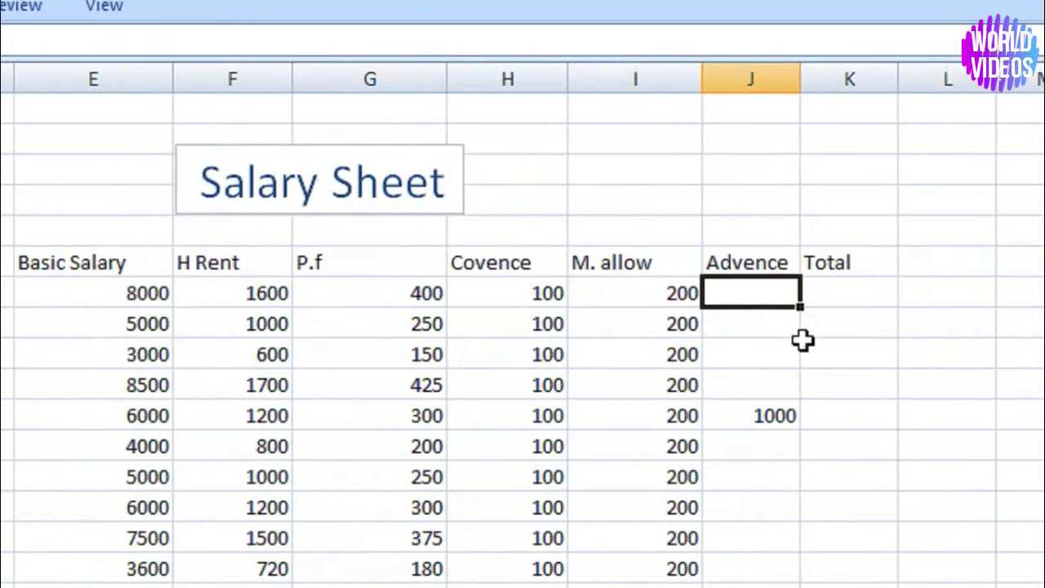
click(849, 296)
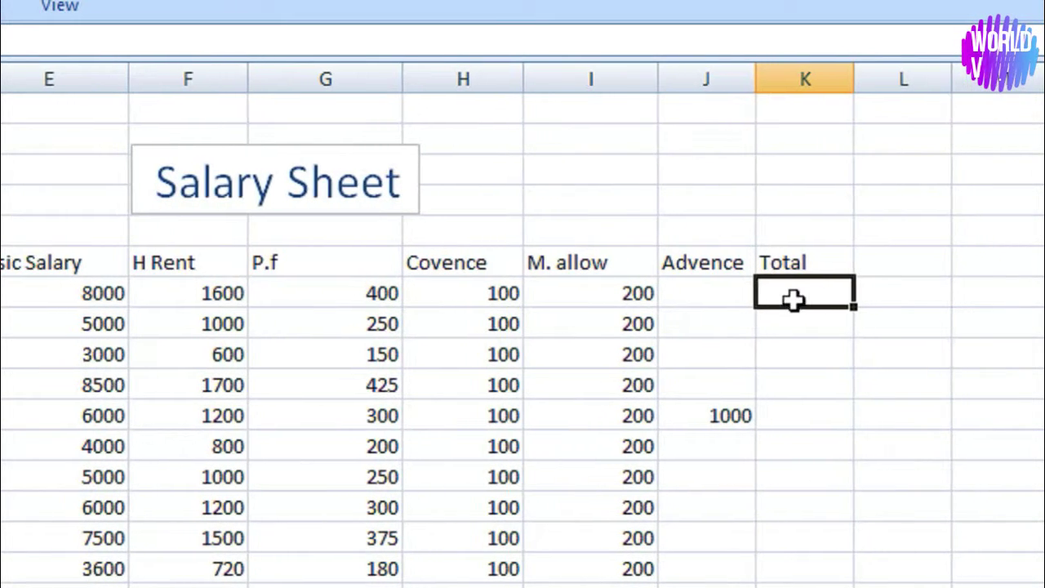
- Type the Total entry e7+f7-g7+h7+i7-j7 into K7
double_click(786, 297)
text(e7)
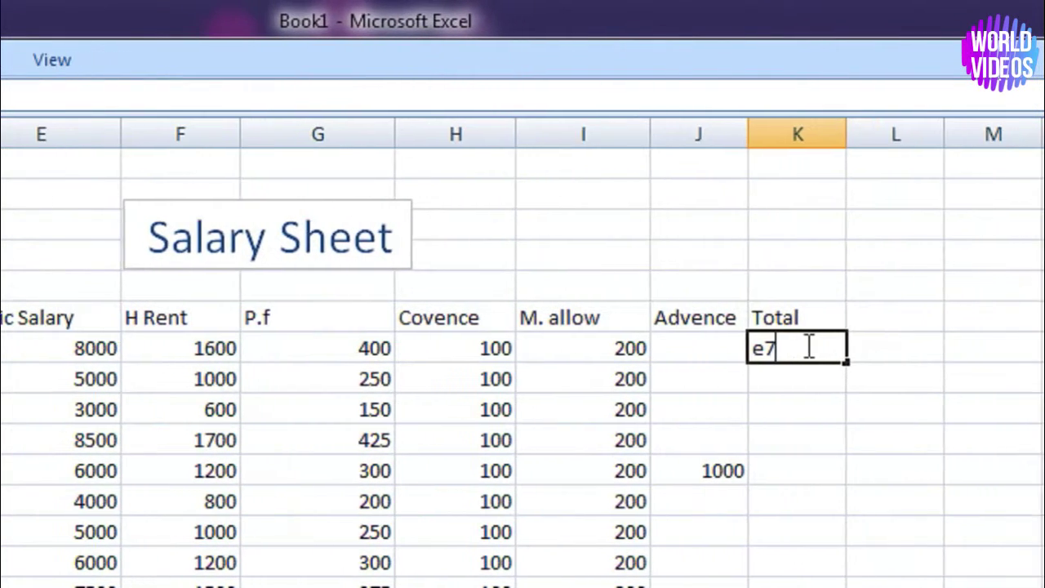
text(+f)
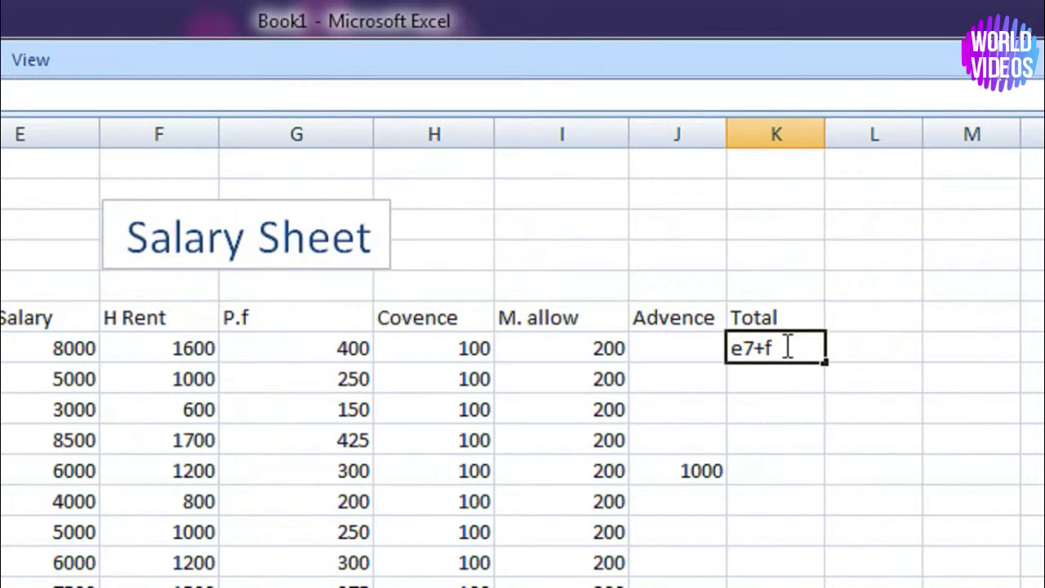
text(7)
text(-)
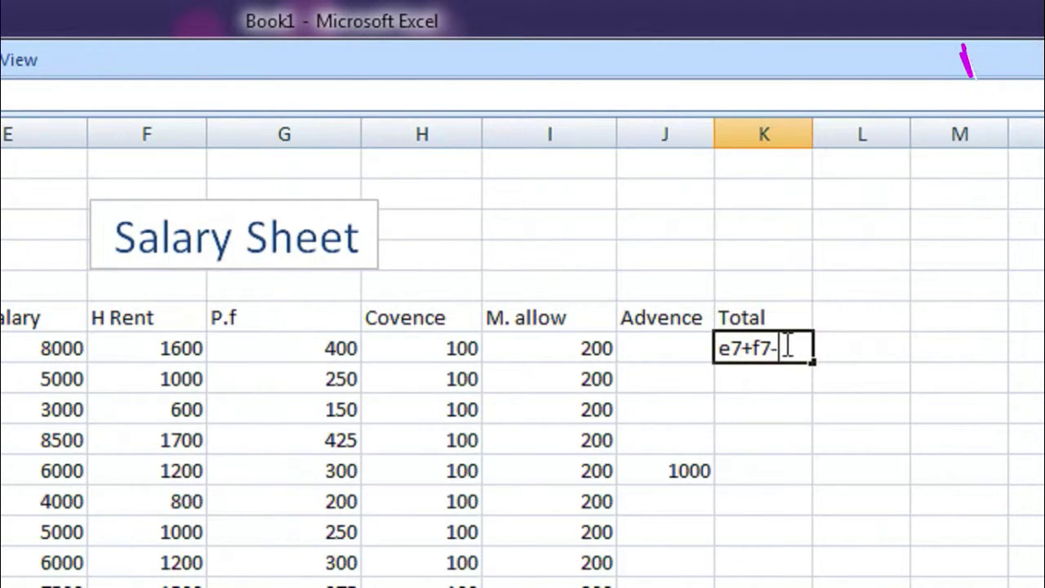
text(g7)
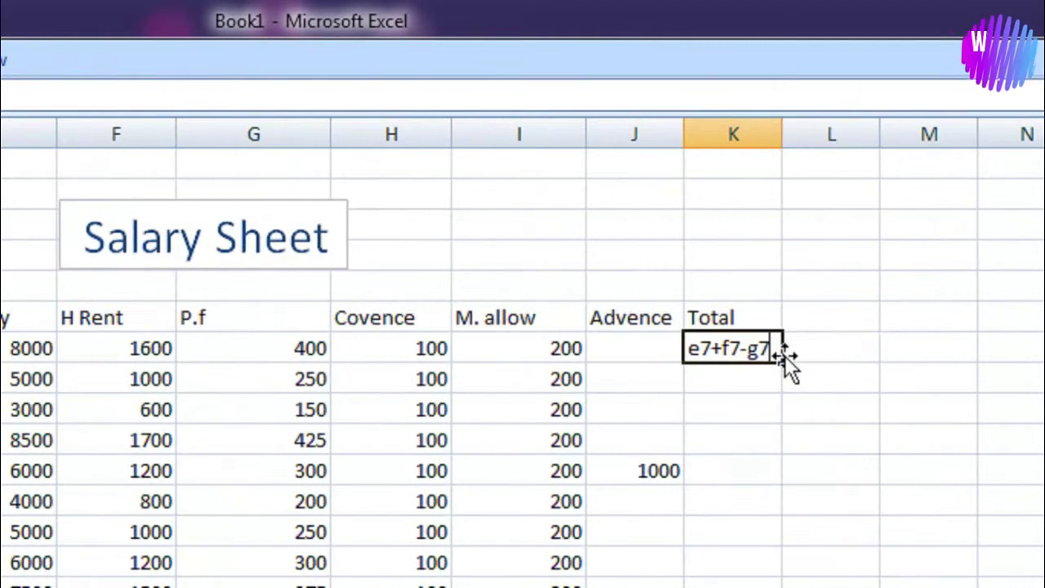
text(+h7+i7-j7)
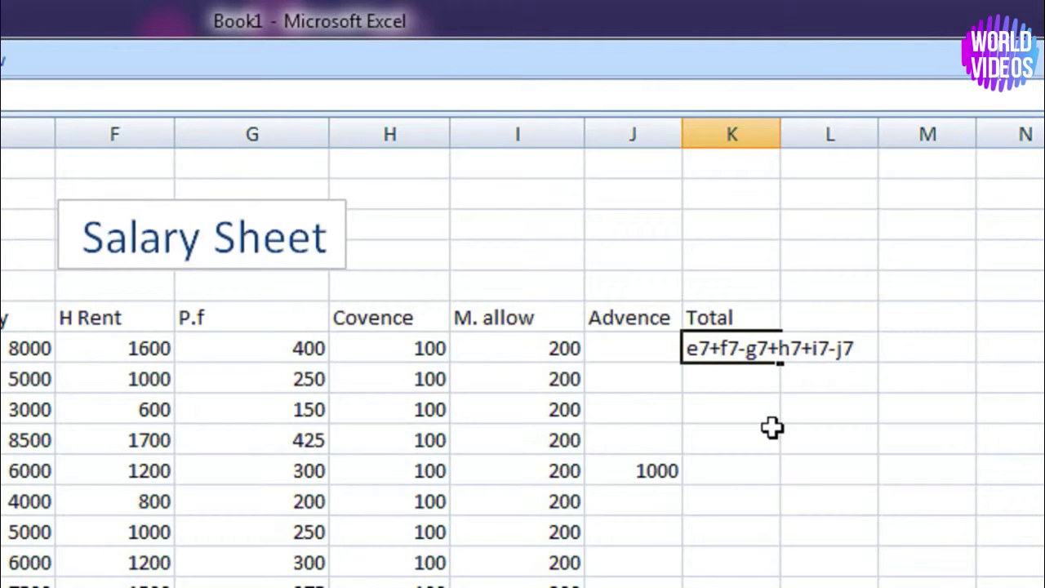
key(Return)
key(Up)
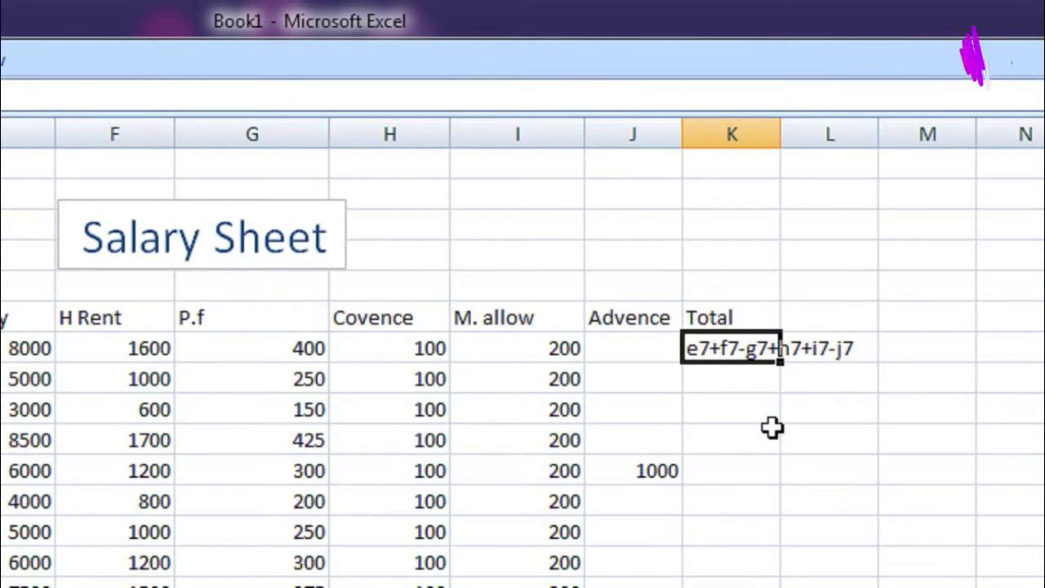
double_click(758, 346)
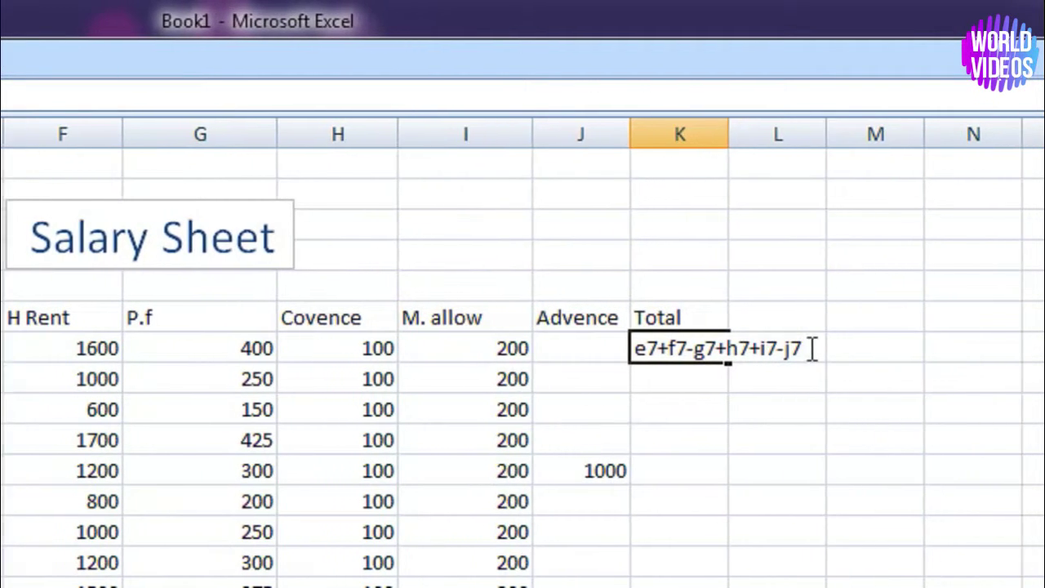
key(Return)
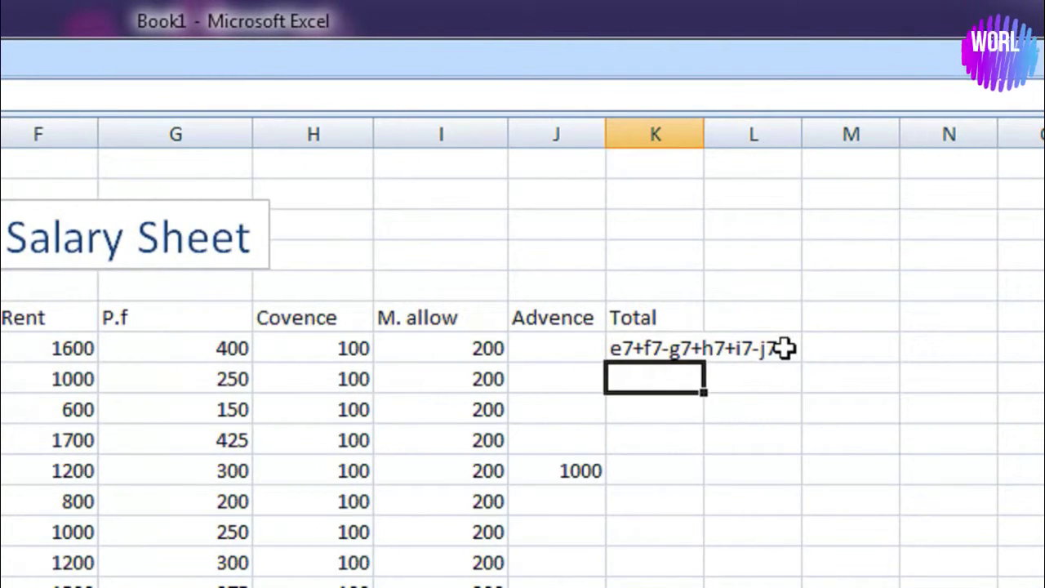
click(676, 350)
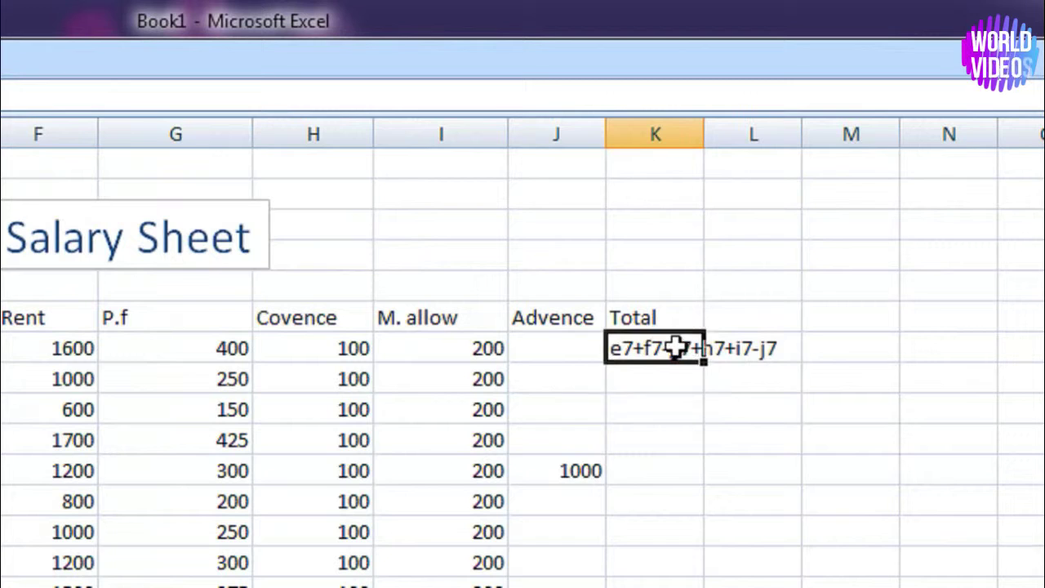
- Autofit column K, add the leading = to K7's entry and correct the sign before g7
double_click(702, 120)
double_click(700, 350)
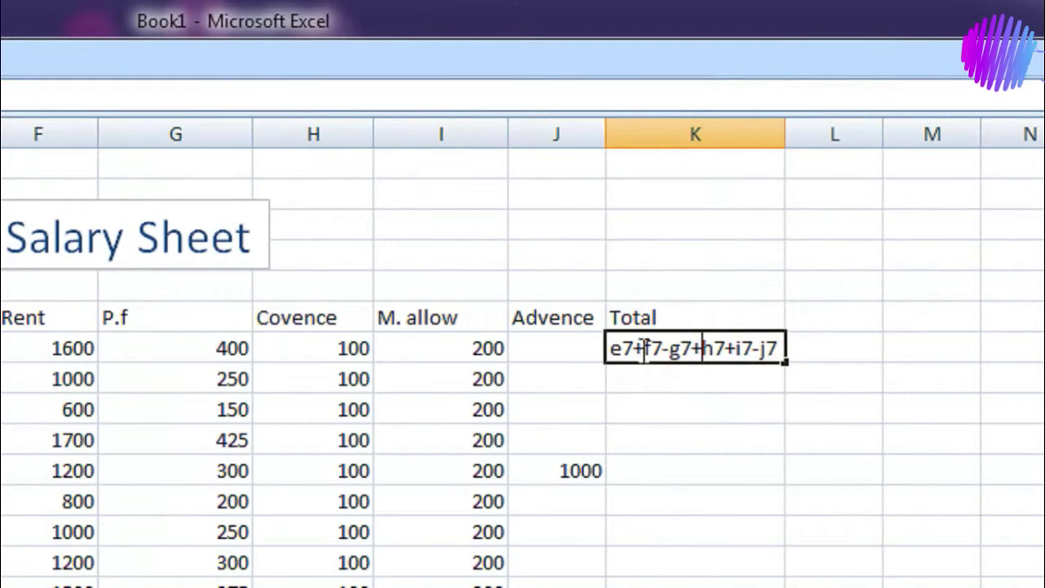
key(Home)
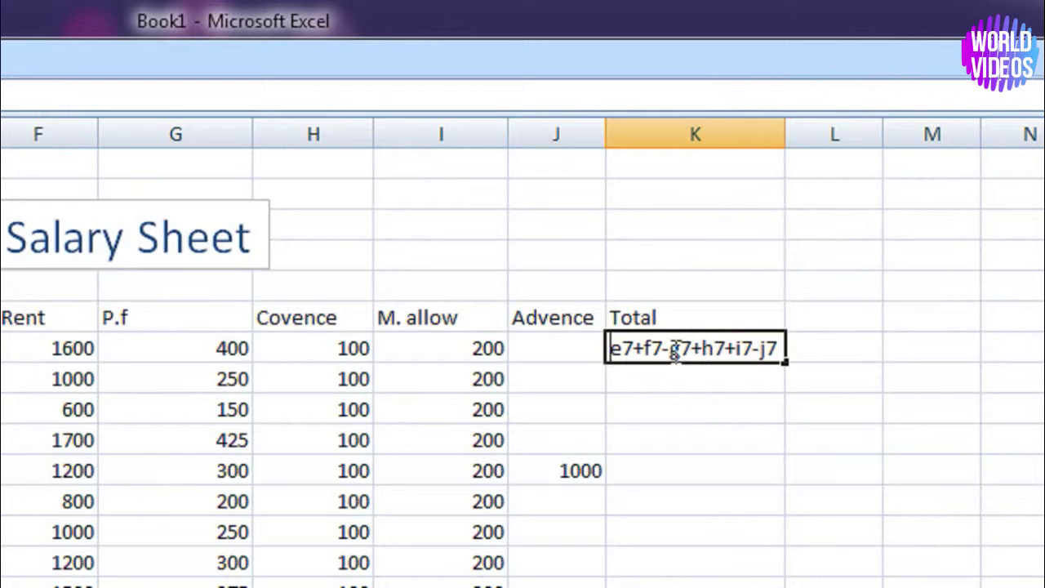
text(=)
click(677, 350)
key(BackSpace)
text(-)
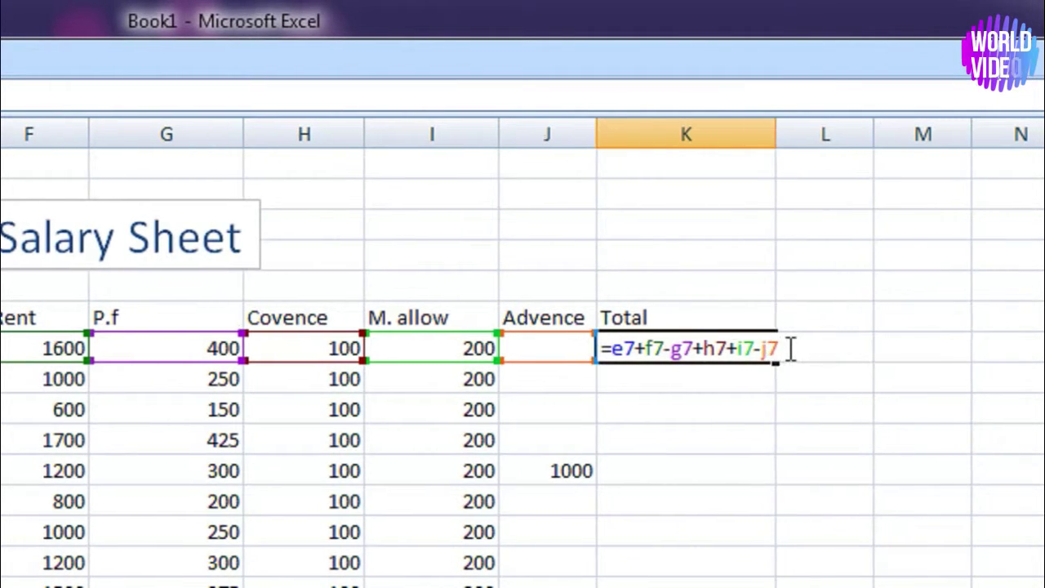
- Commit K7's Total formula, giving 9500, and check it against the first row's values
key(Return)
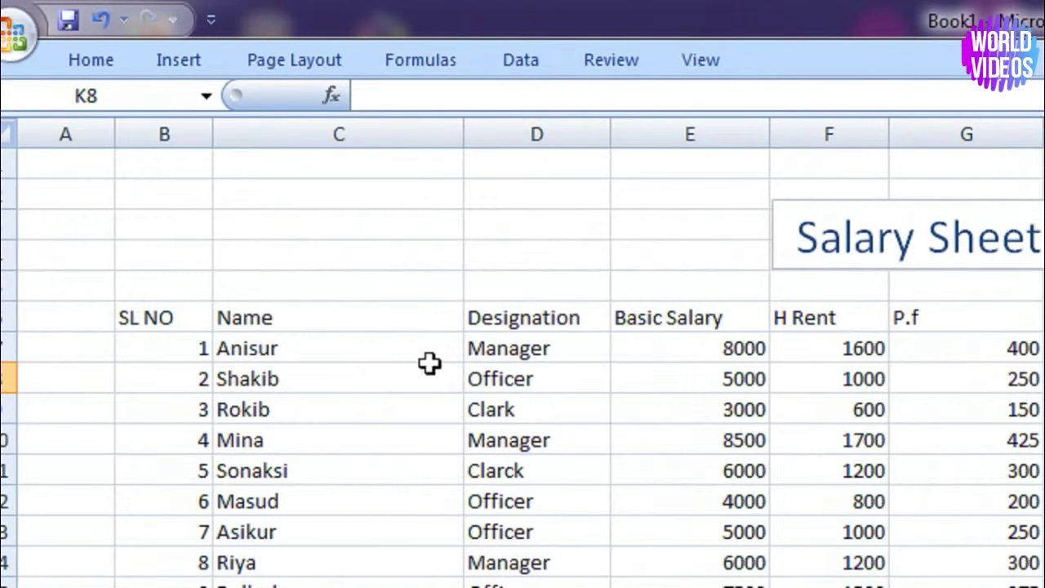
click(725, 356)
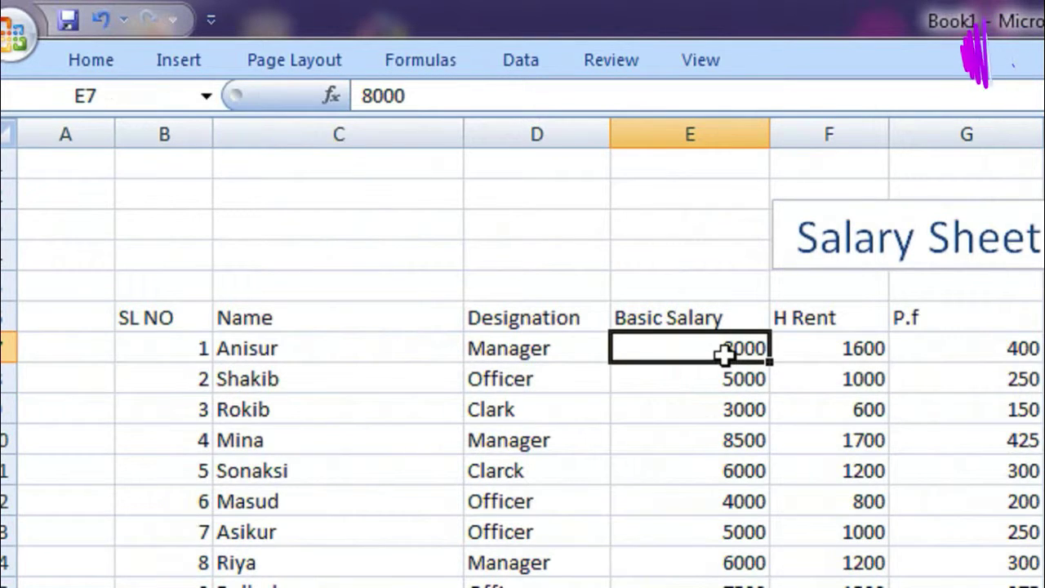
click(804, 353)
click(833, 350)
click(835, 350)
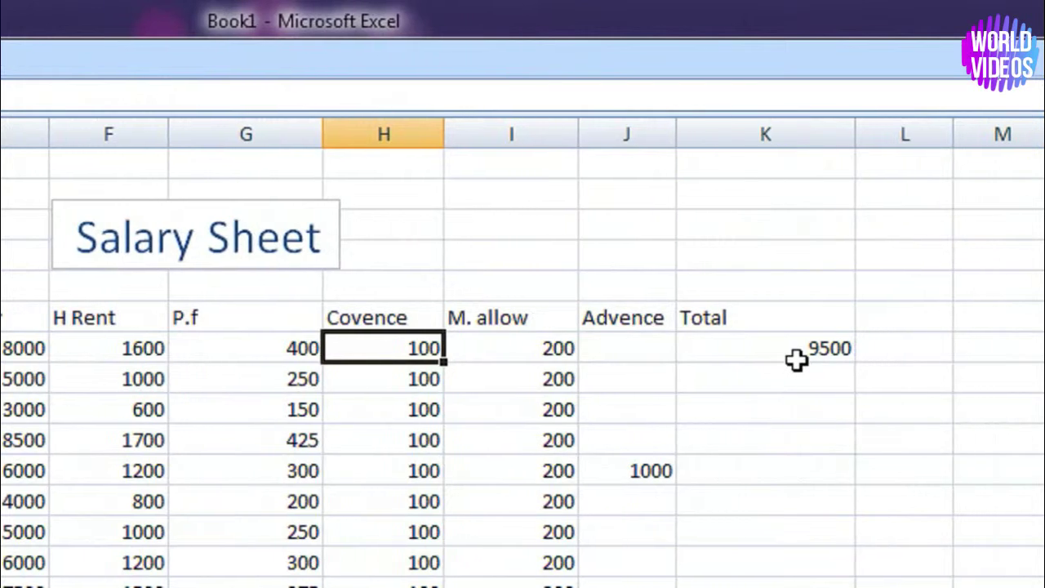
click(783, 351)
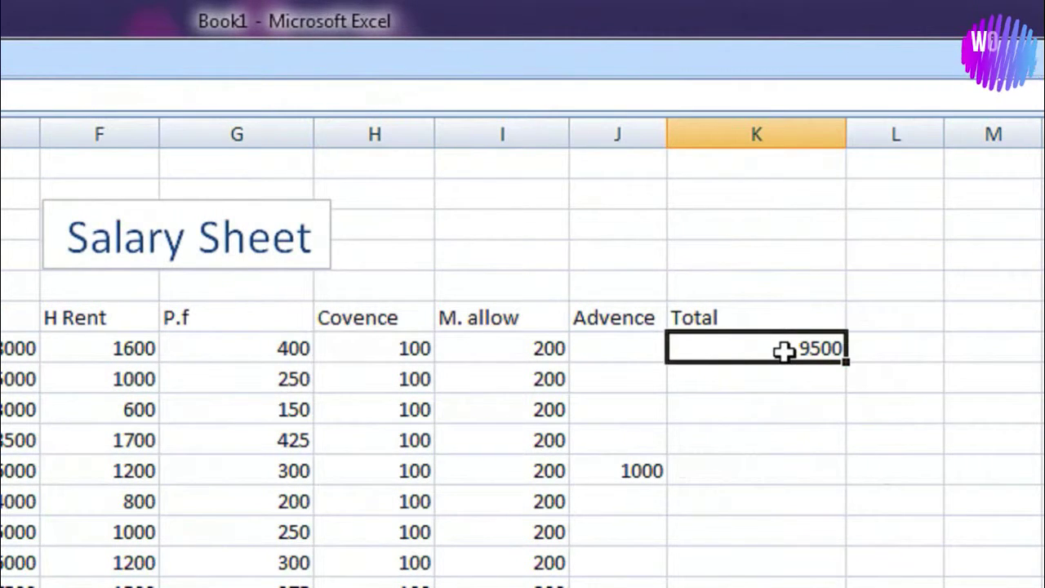
click(544, 346)
click(750, 350)
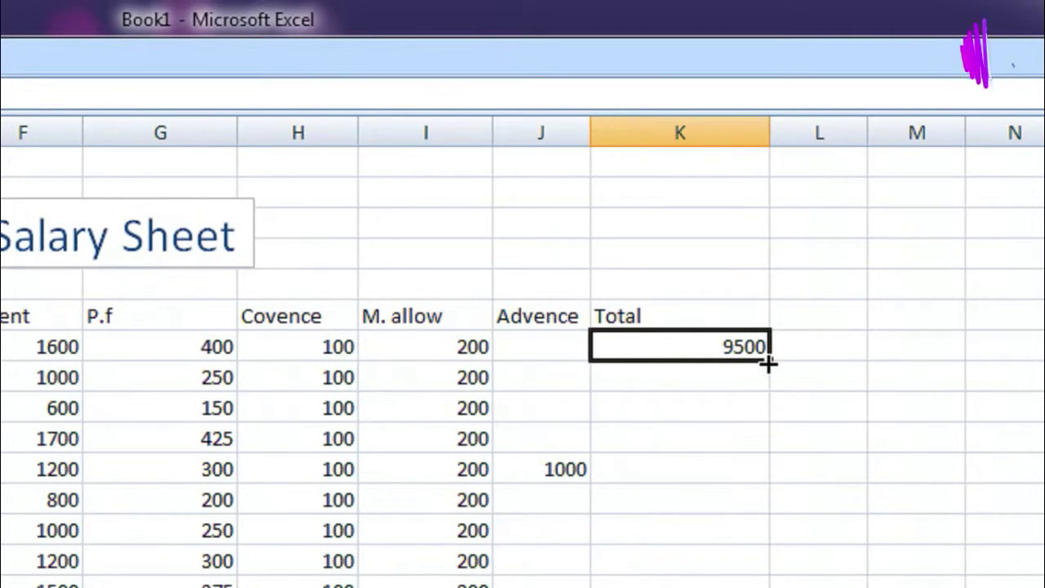
- Fill the Total formula from K7 down to K20 for all 14 employees
drag(768, 364, 750, 532)
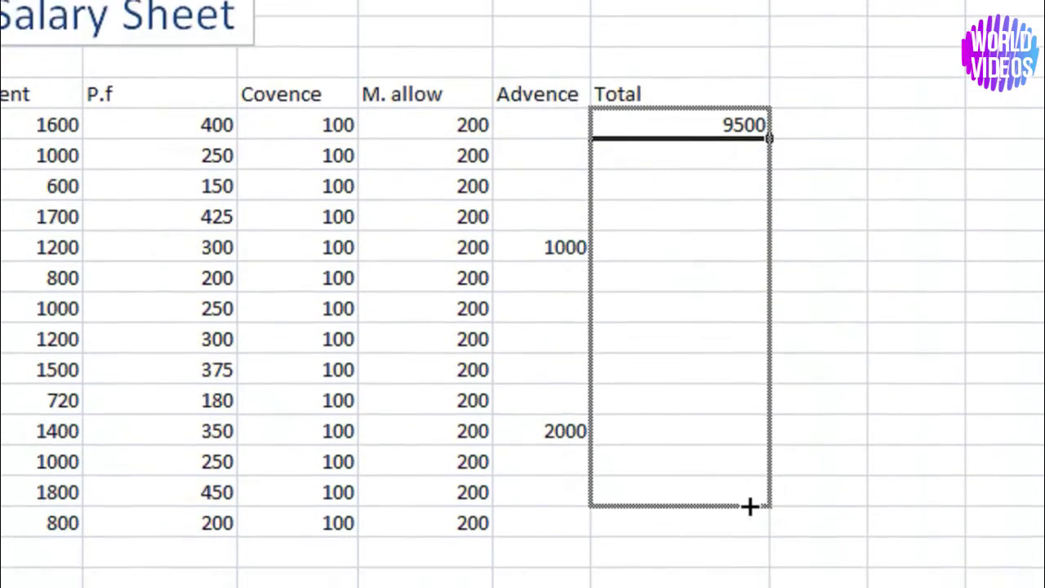
drag(750, 532, 753, 448)
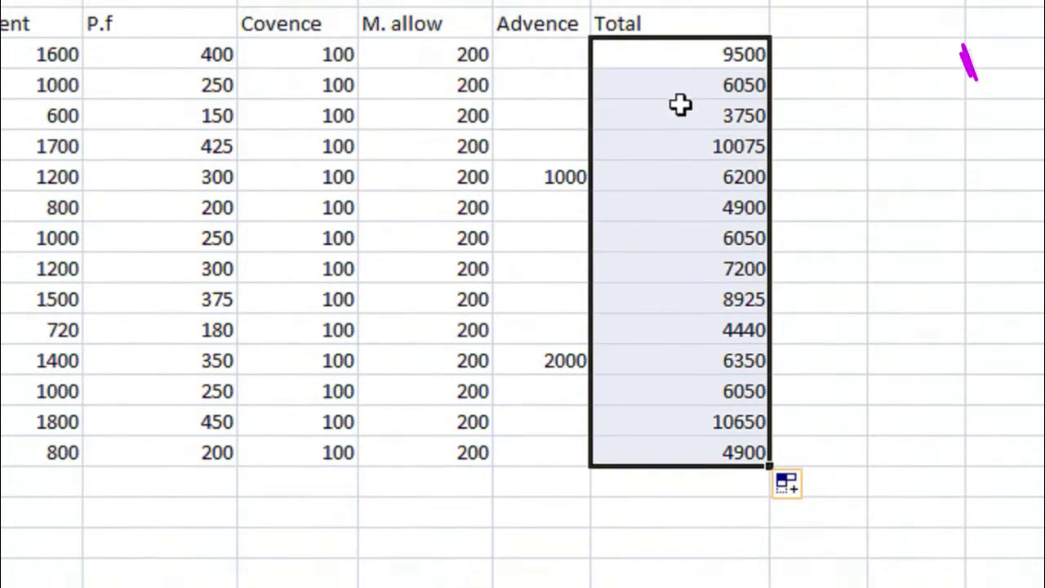
click(676, 133)
- Verify the totals: 9500 first, and rows deducting the 1000 and 2000 advances
click(653, 143)
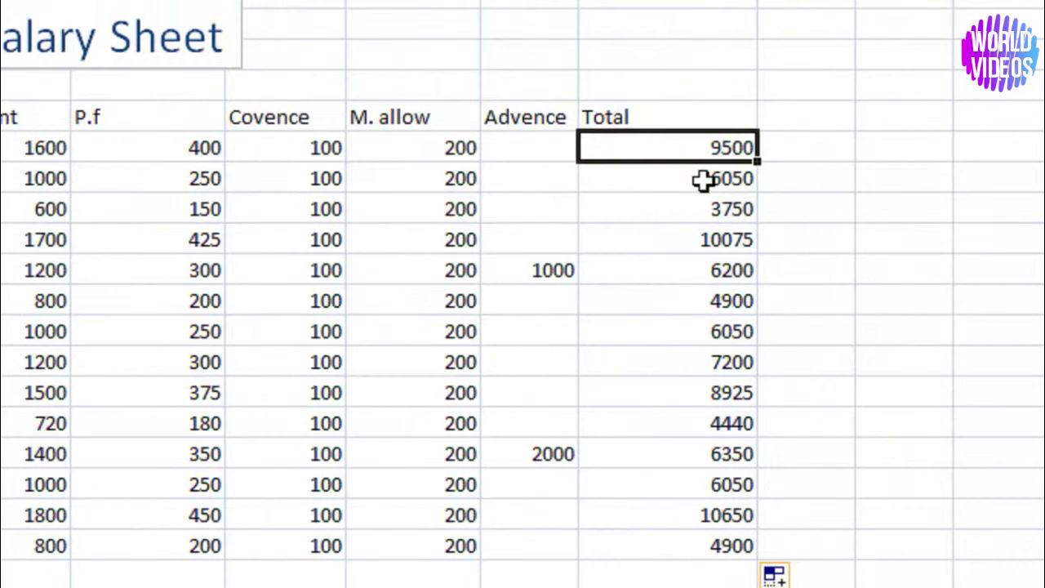
click(703, 181)
click(560, 272)
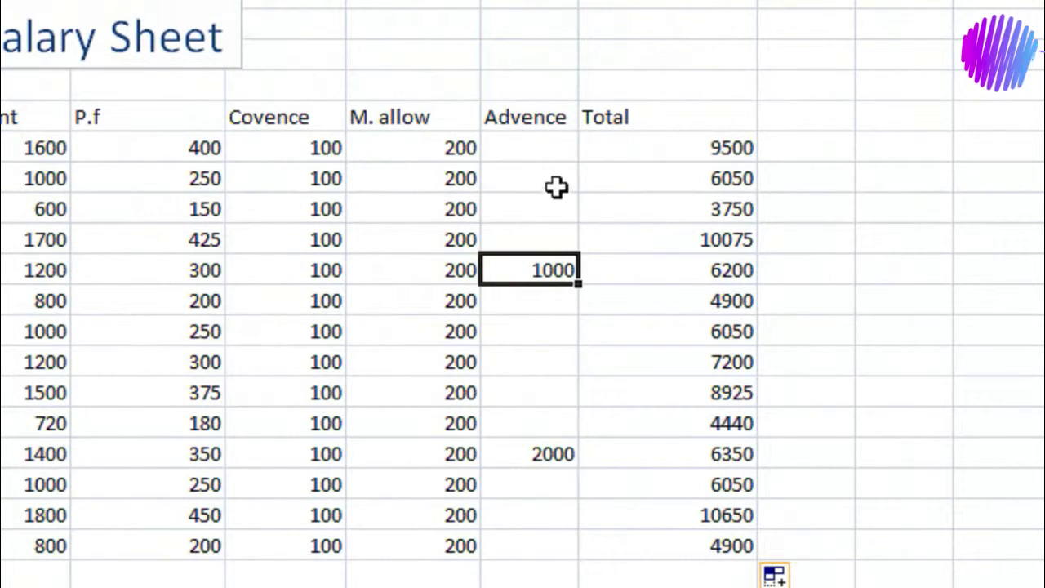
click(719, 278)
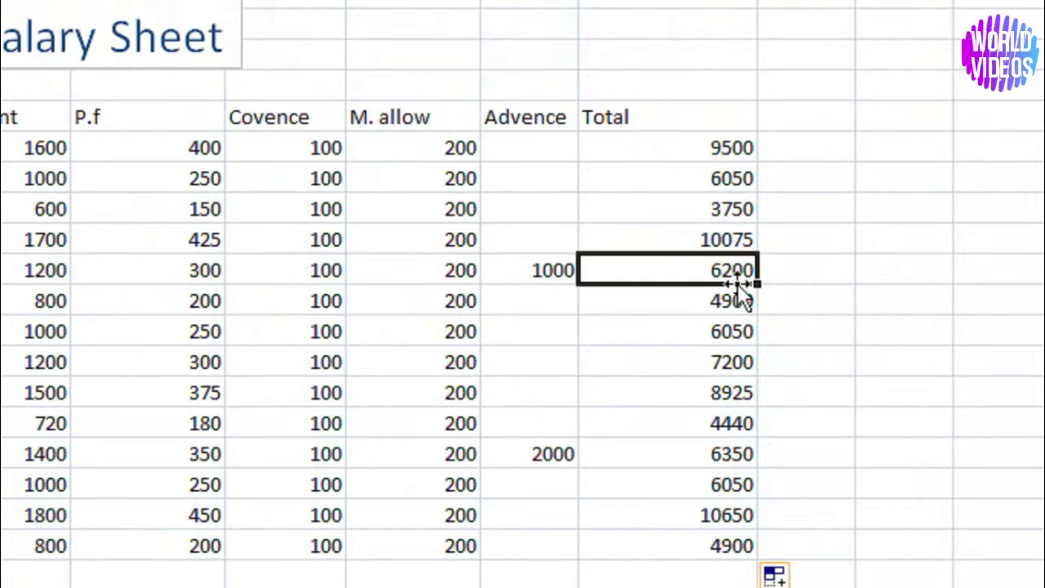
click(542, 445)
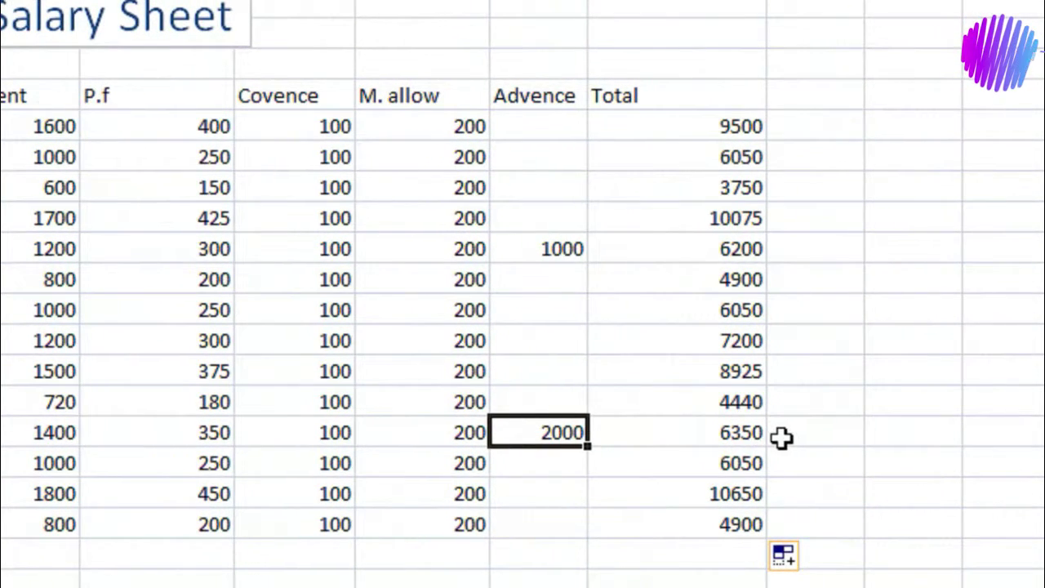
click(751, 433)
click(461, 250)
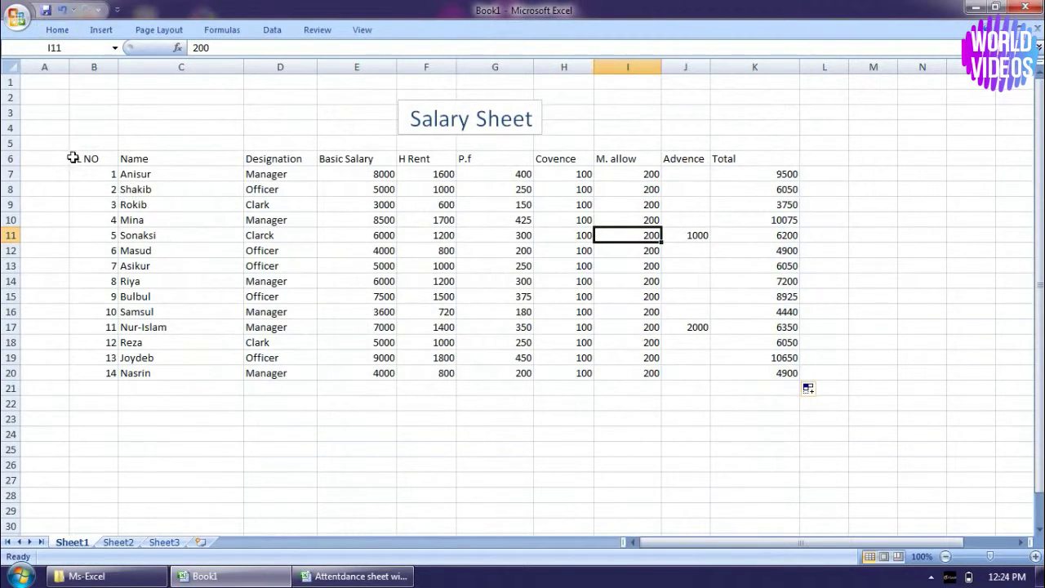
- Apply All Borders to the whole table range B6:K20, SL NO through Total
mouse_move(72, 157)
mouse_down()
mouse_move(543, 365)
mouse_move(751, 378)
mouse_up()
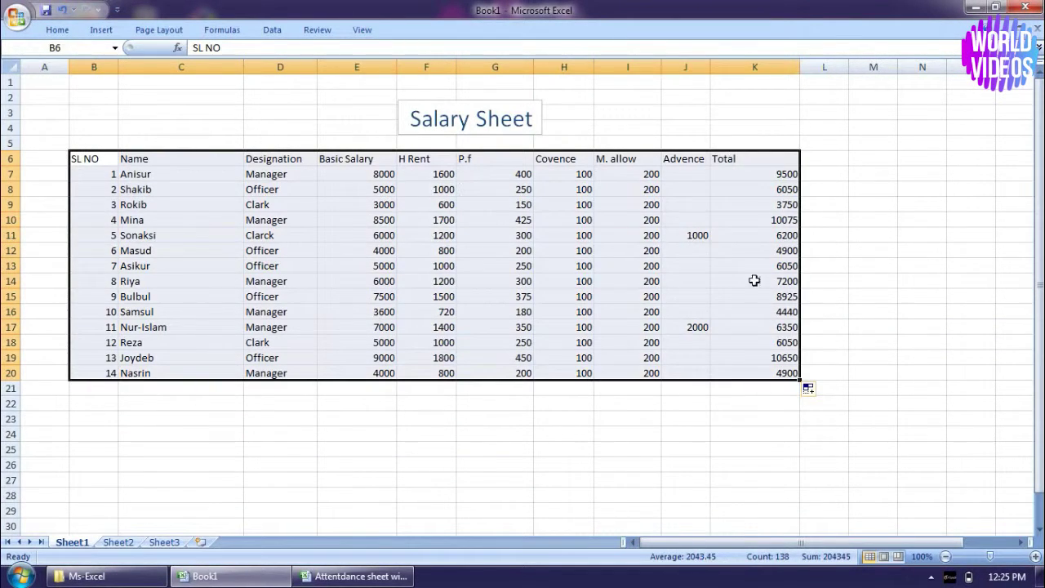
click(755, 251)
click(779, 174)
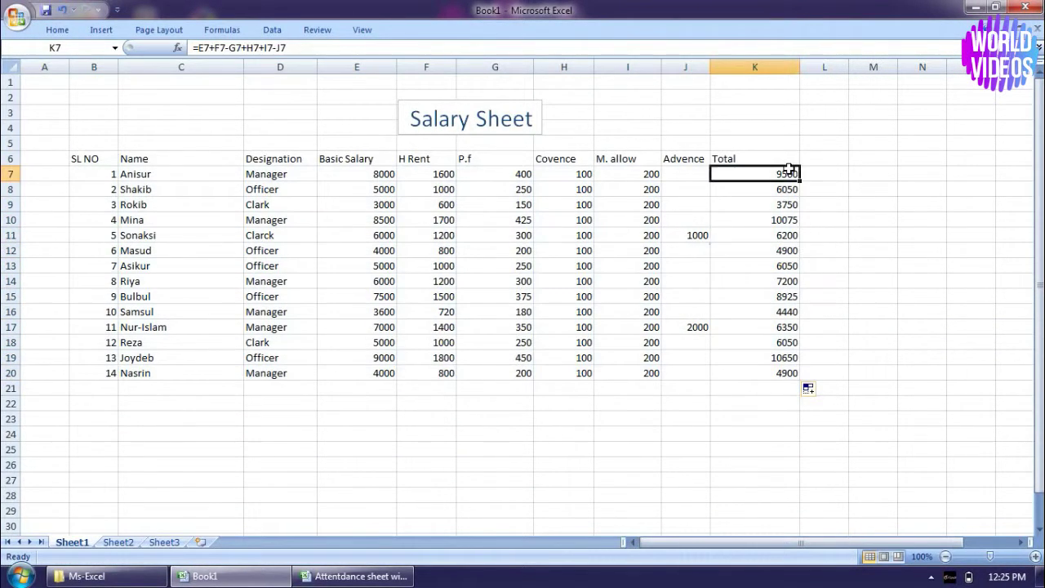
click(113, 174)
click(87, 159)
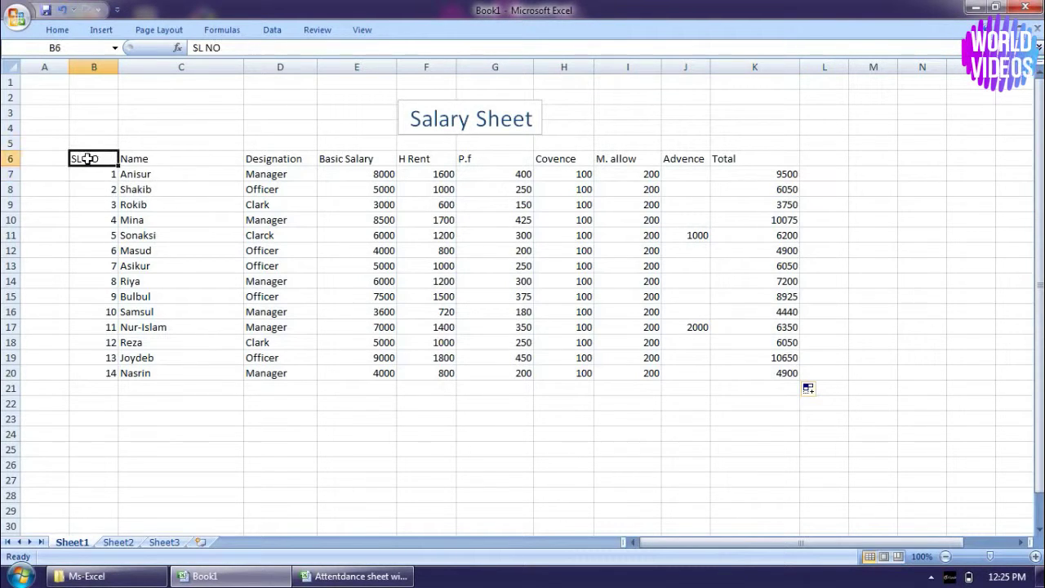
click(173, 171)
mouse_move(84, 159)
mouse_down()
mouse_move(482, 371)
mouse_move(759, 369)
mouse_up()
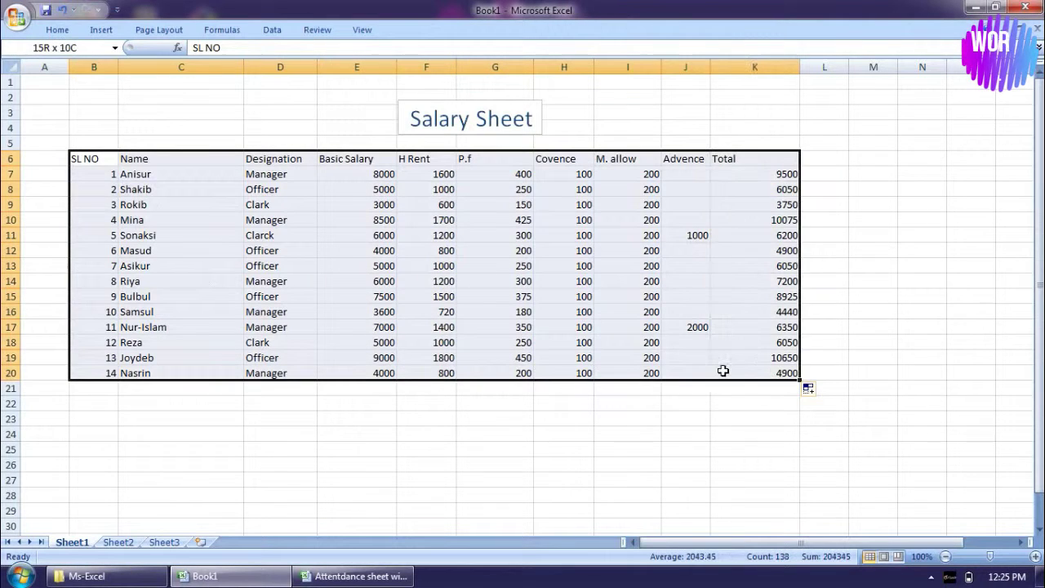
click(57, 31)
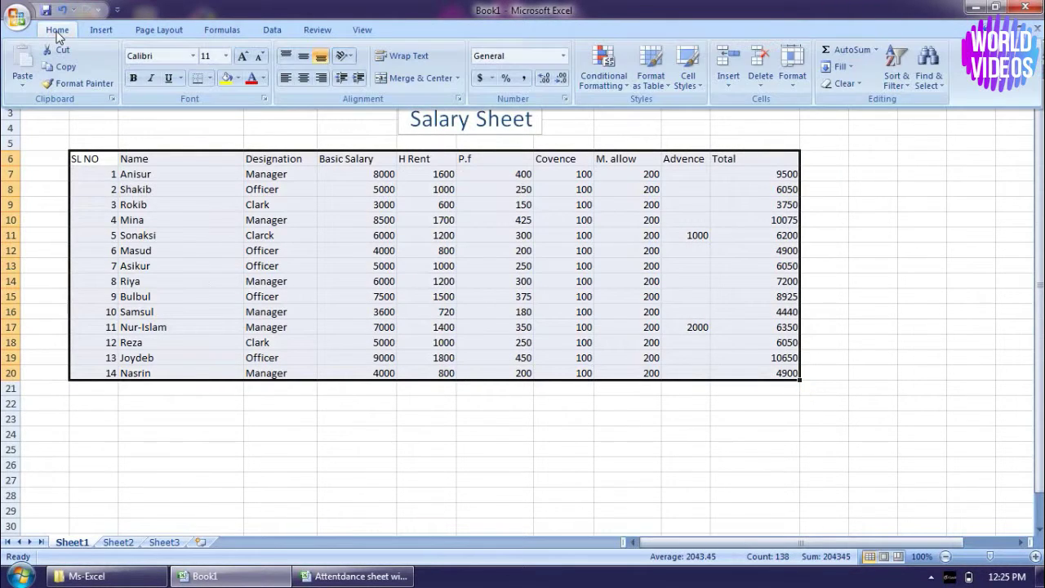
click(210, 77)
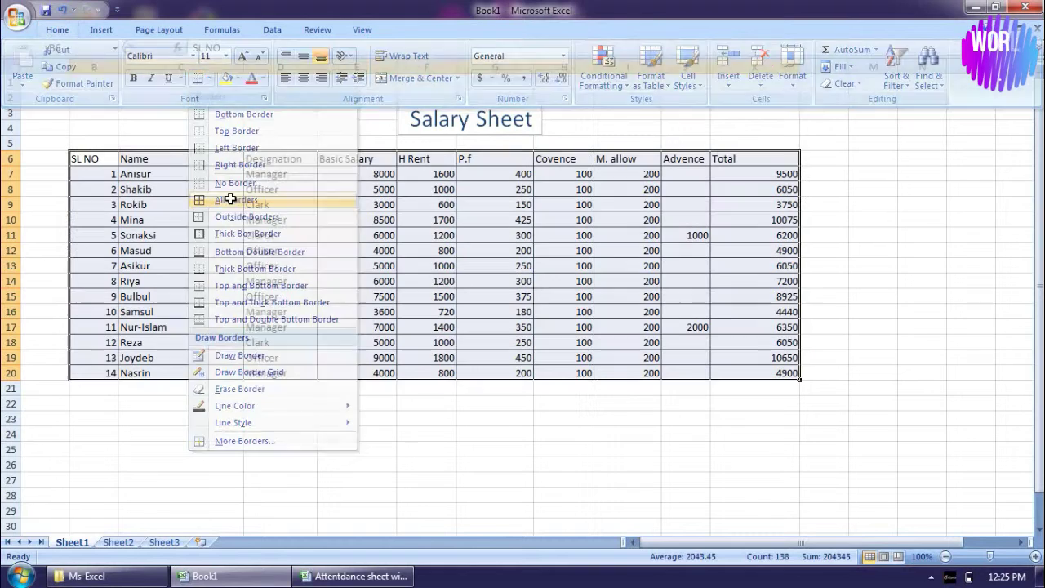
click(231, 201)
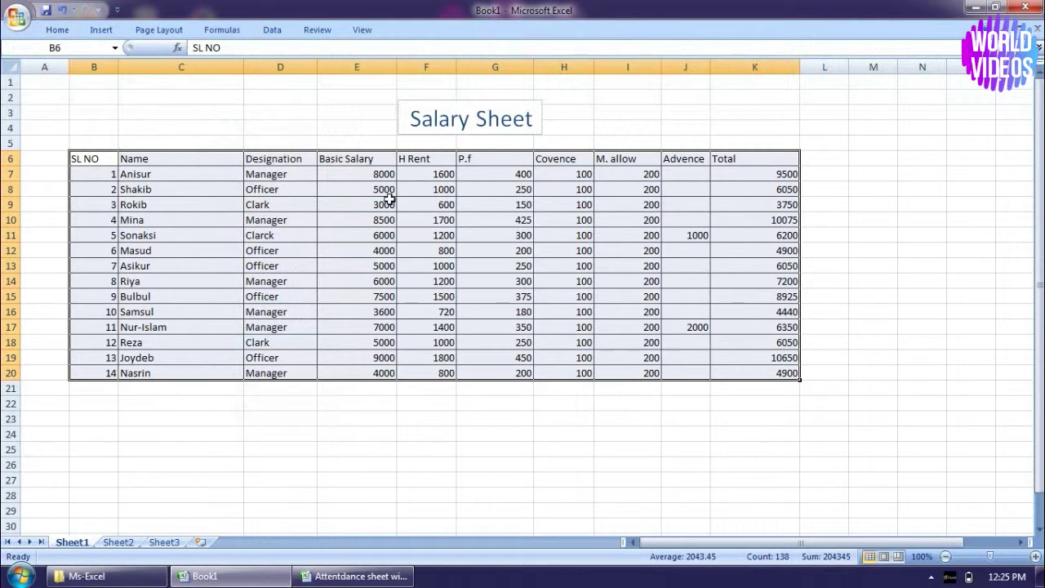
click(900, 231)
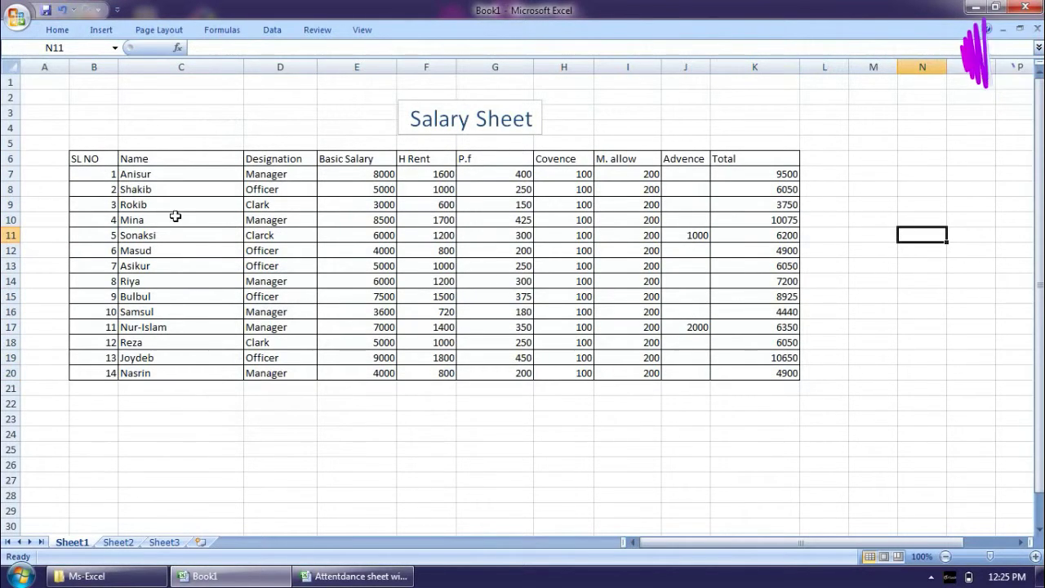
- Center-align every entry in B6:K20 using Center on the right-click mini toolbar
click(82, 172)
click(82, 160)
click(137, 176)
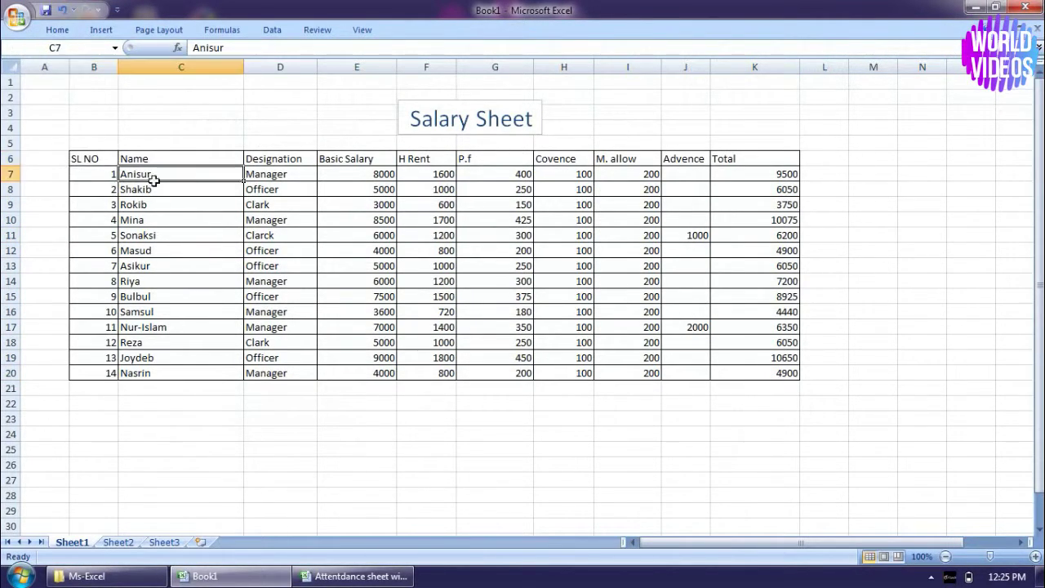
click(84, 157)
drag(85, 157, 768, 372)
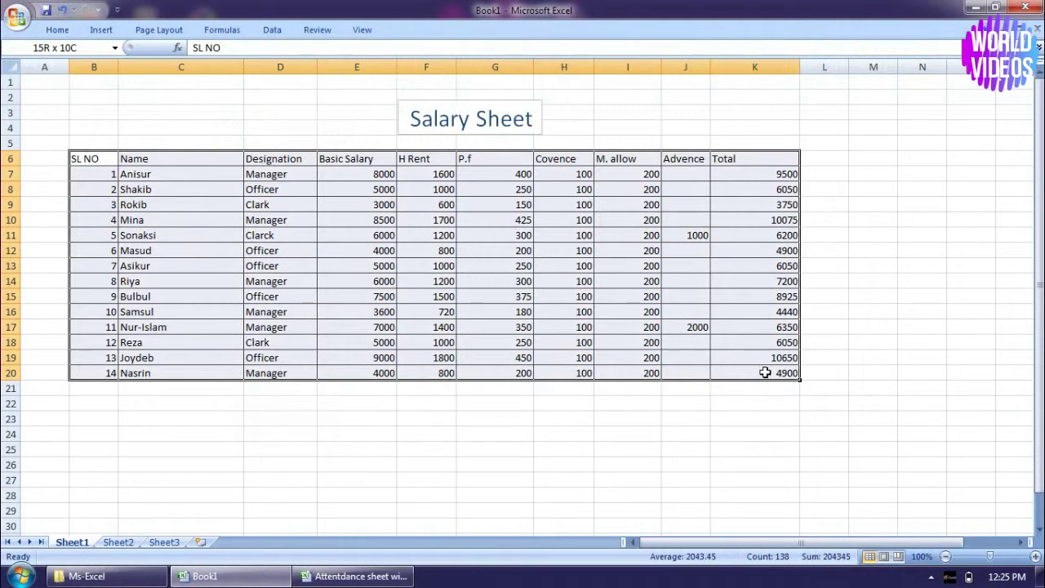
right_click(161, 206)
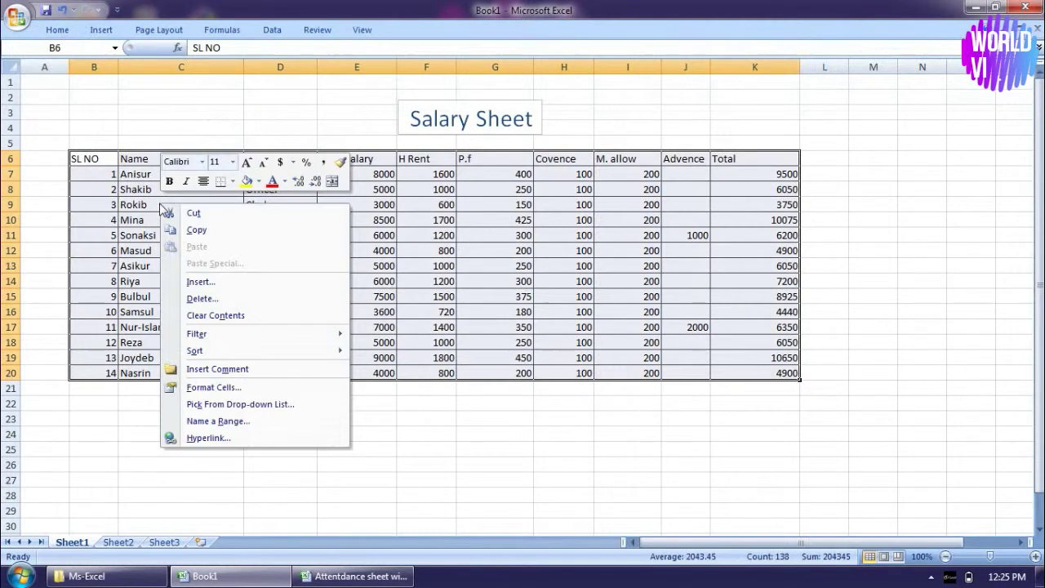
click(204, 183)
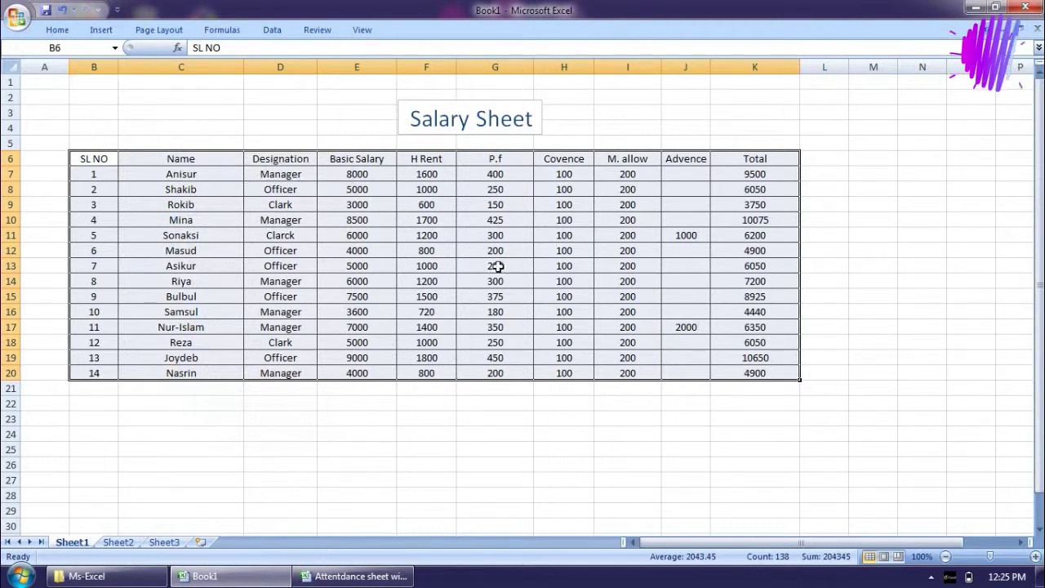
click(835, 203)
click(845, 164)
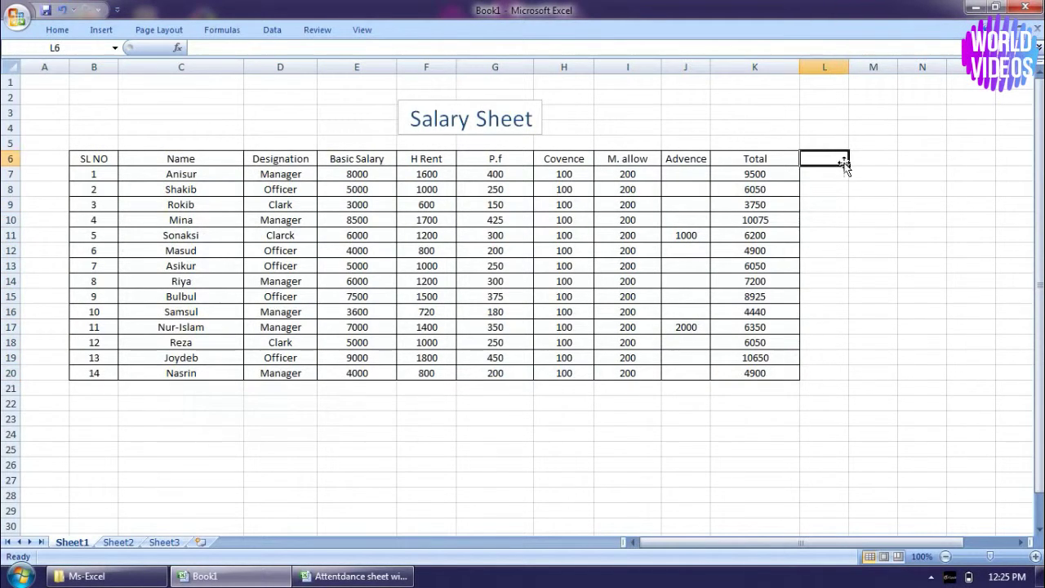
click(871, 262)
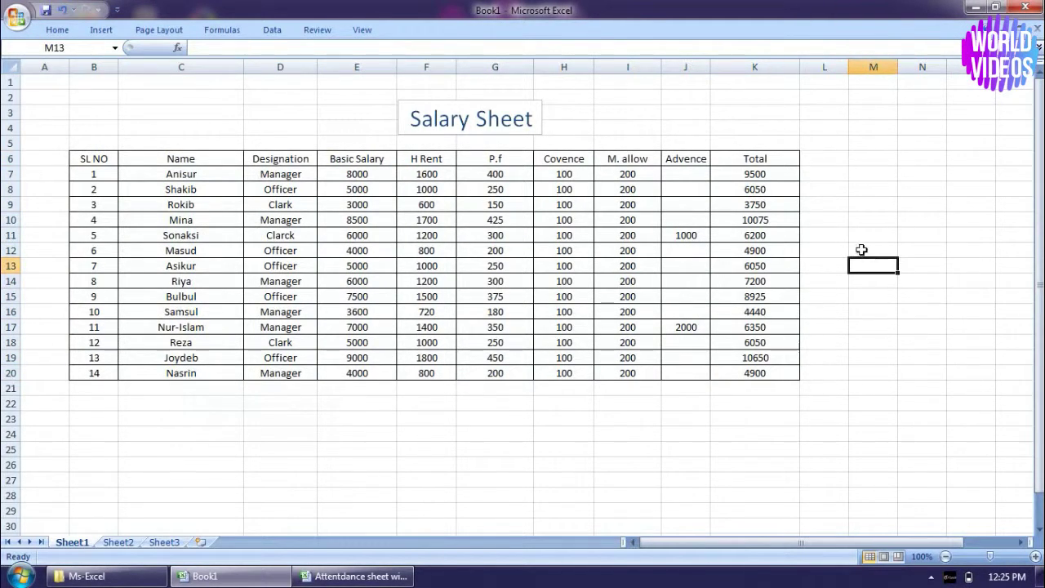